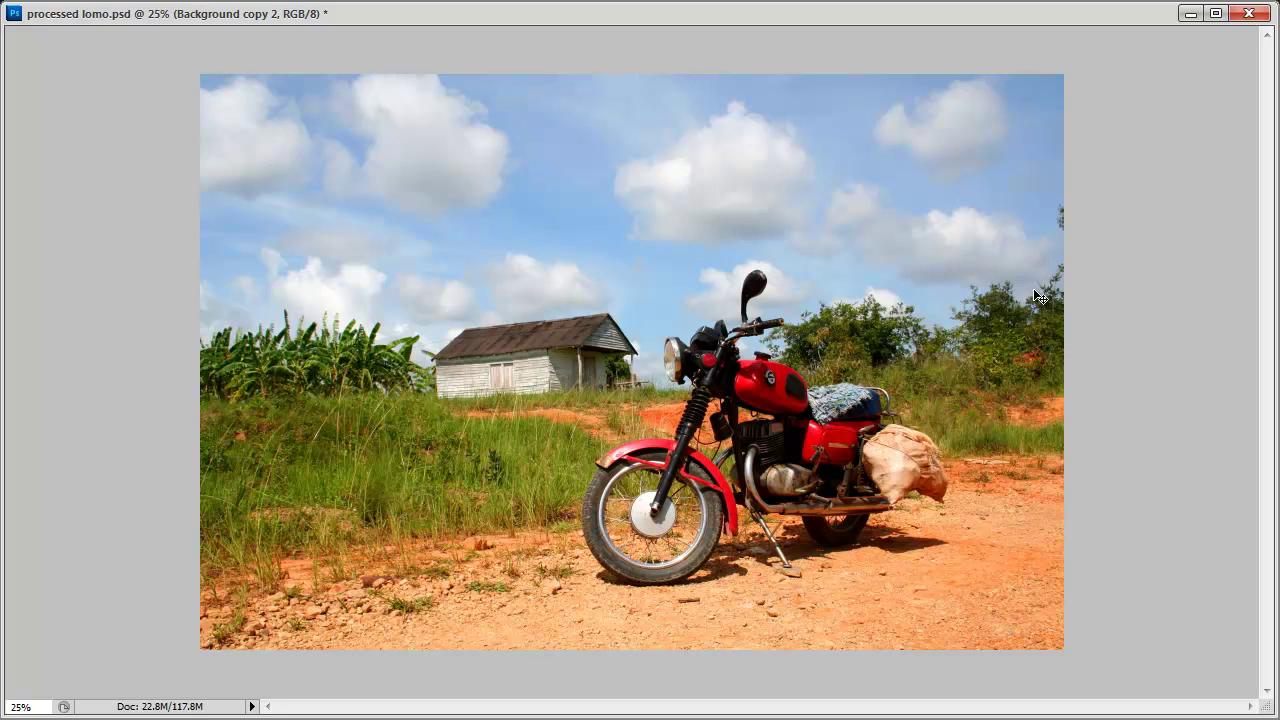
- Toggle a preview of the finished, faded lomo version of the motorcycle photo
{"action": "key", "text": "ctrl+z"}
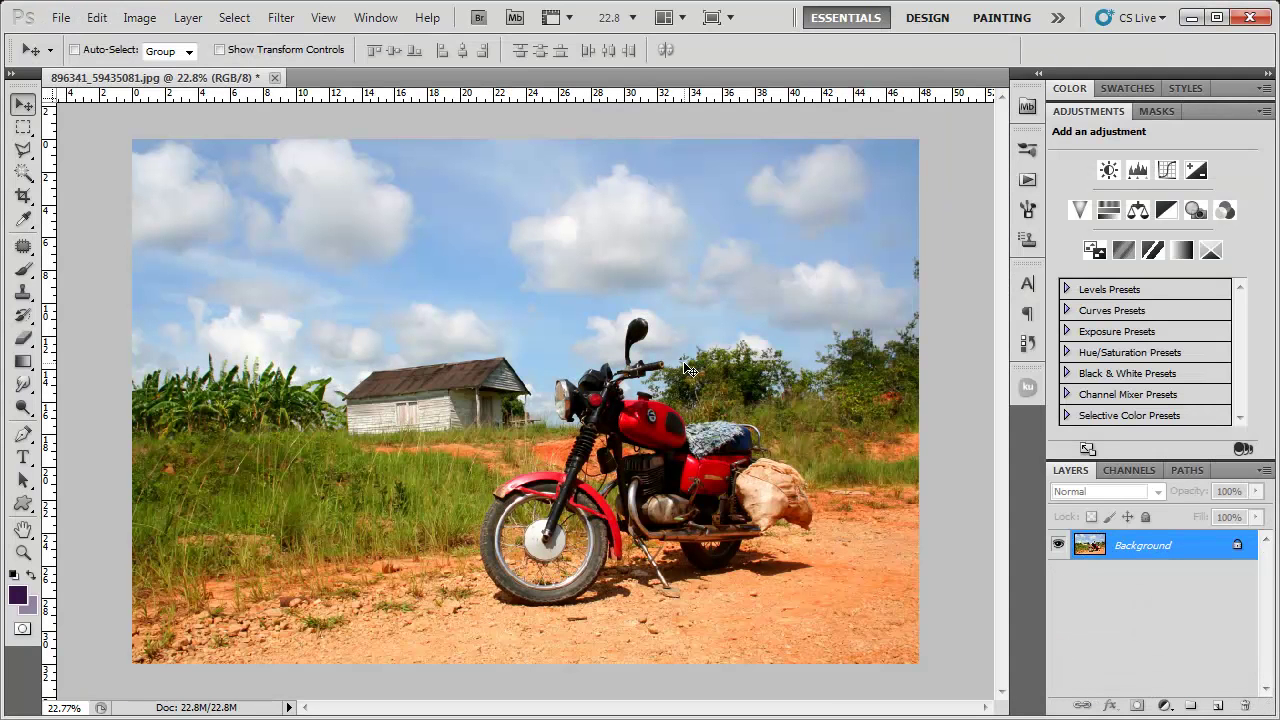
- Hide the rulers, duplicate Background, and apply Levels to the copy with white input 230
{"action": "key", "text": "ctrl+r"}
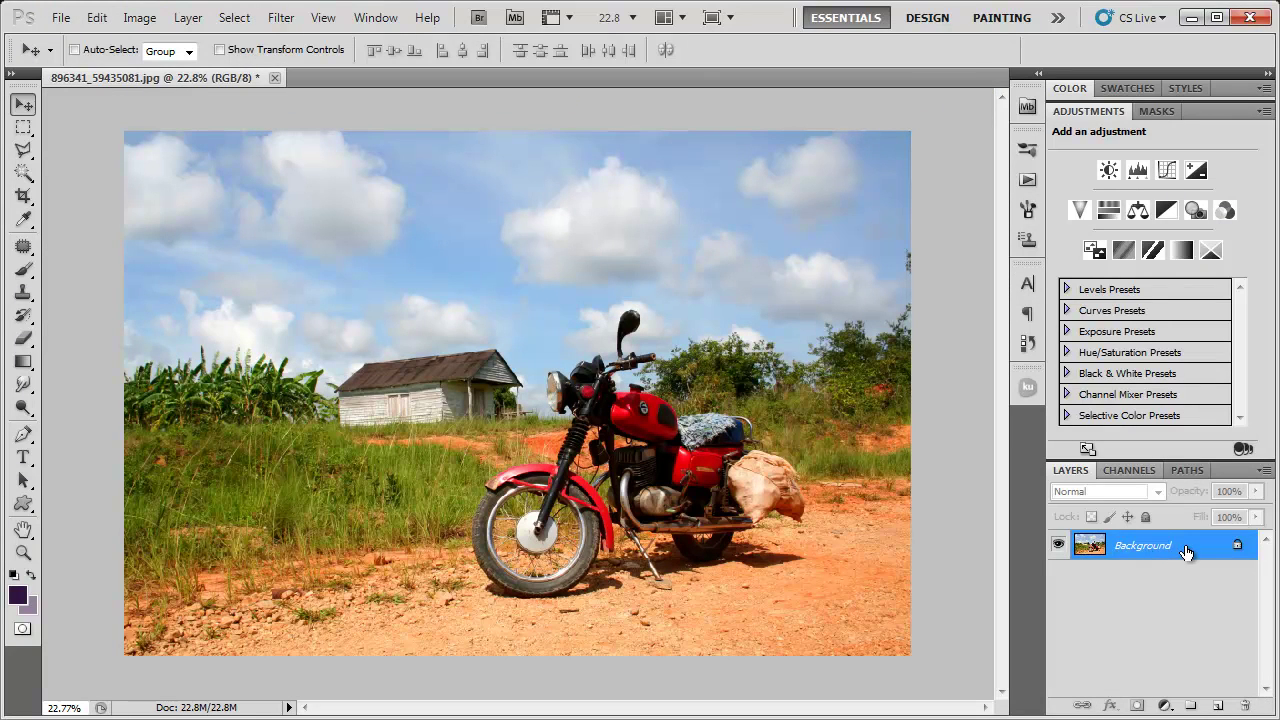
{"action": "left_click_drag", "start_coordinate": [1186, 553], "coordinate": [1218, 705]}
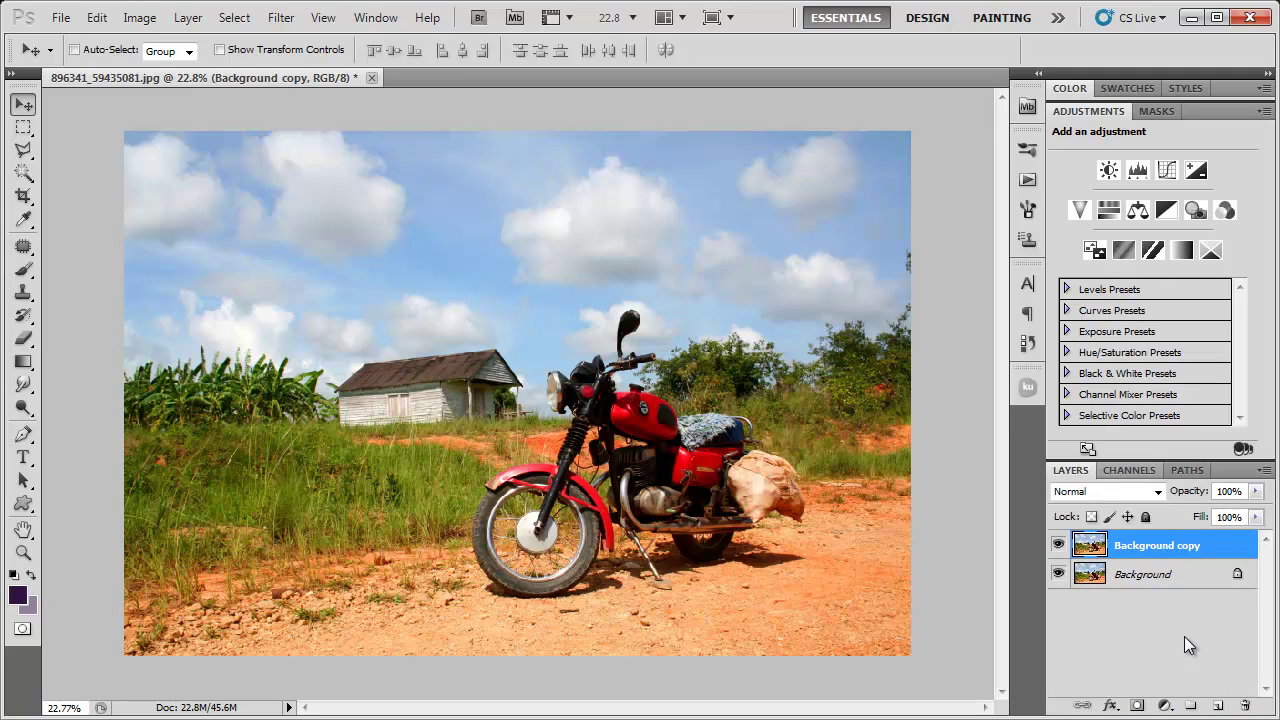
{"action": "left_click", "coordinate": [128, 20]}
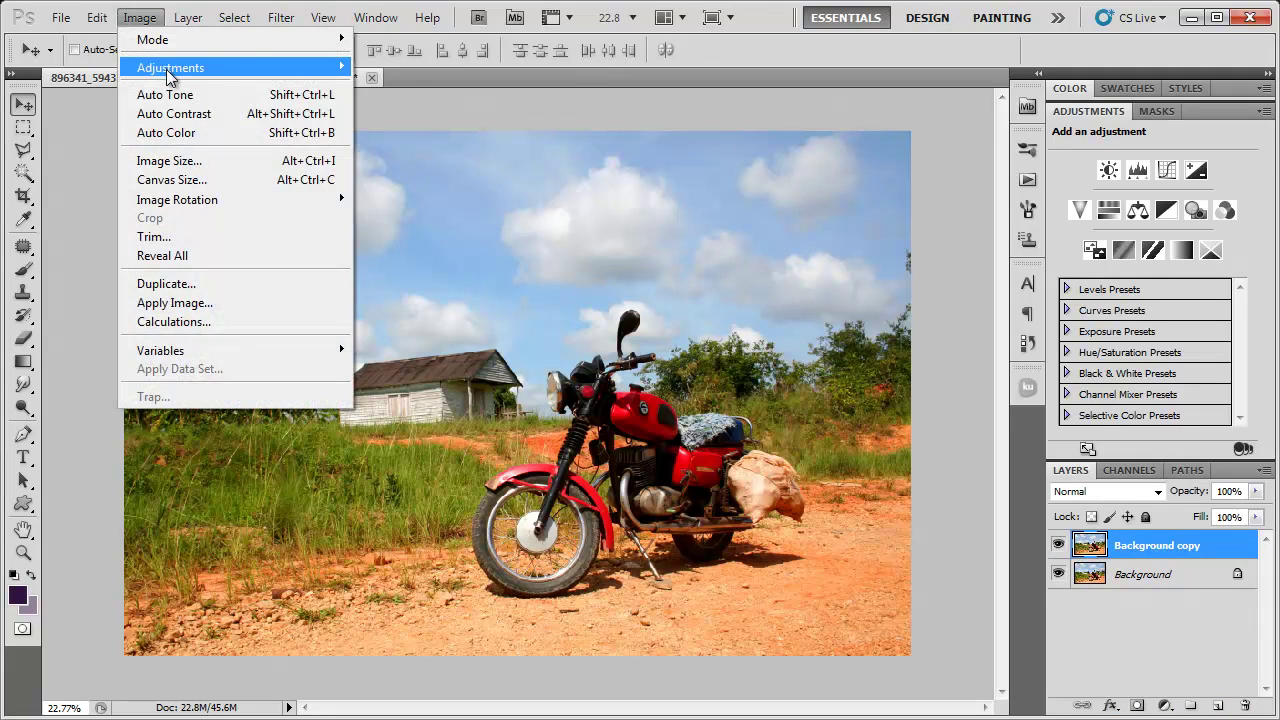
{"action": "mouse_move", "coordinate": [176, 68]}
{"action": "left_click", "coordinate": [372, 86]}
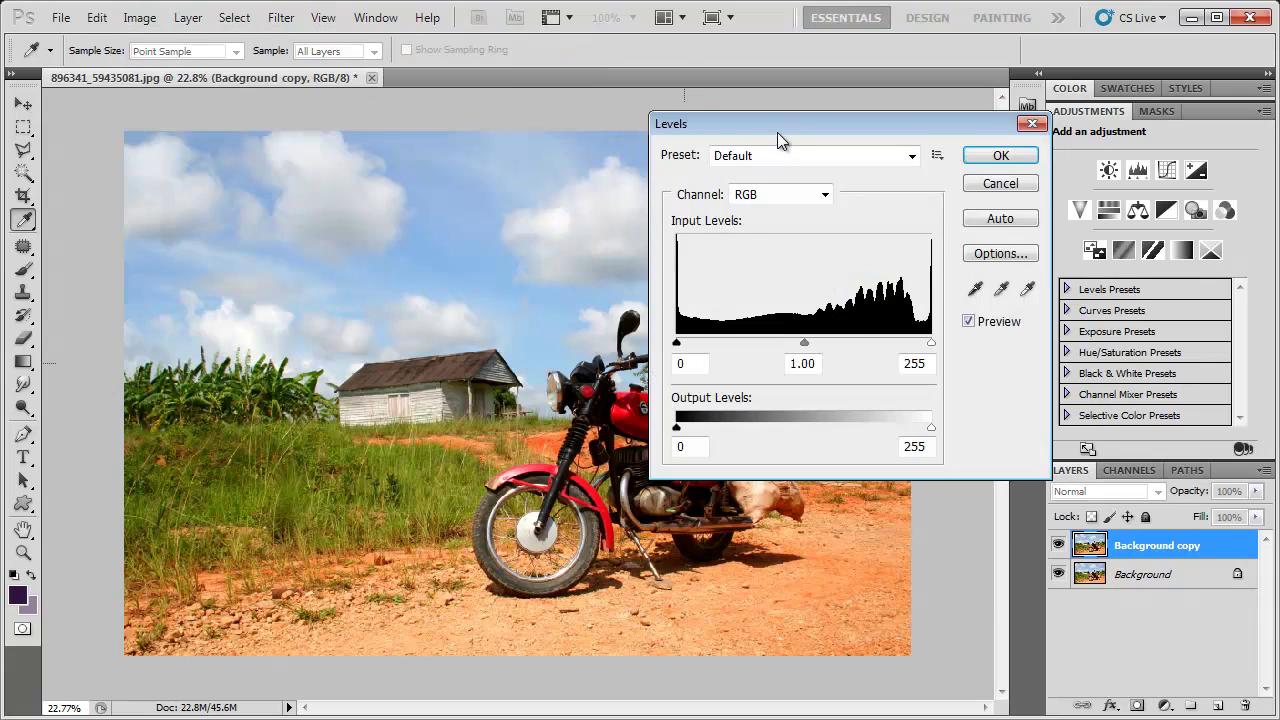
{"action": "left_click_drag", "start_coordinate": [780, 130], "coordinate": [775, 104]}
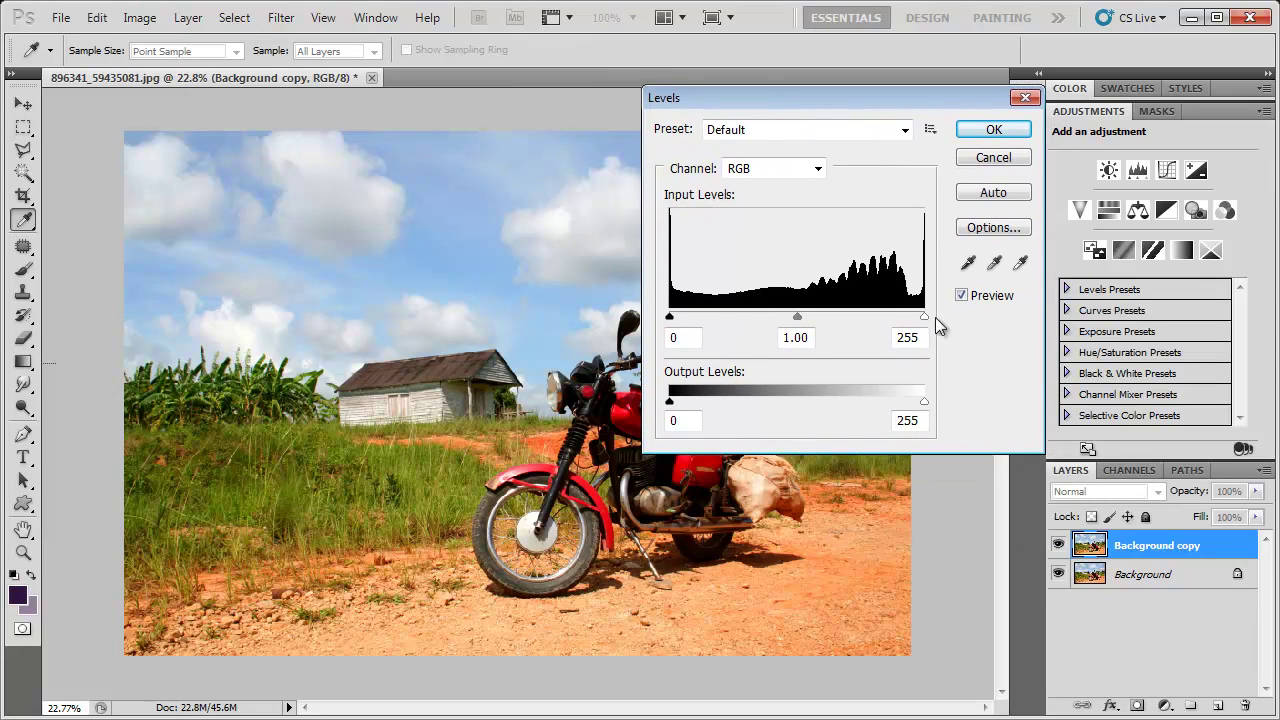
{"action": "left_click_drag", "start_coordinate": [926, 318], "coordinate": [901, 320]}
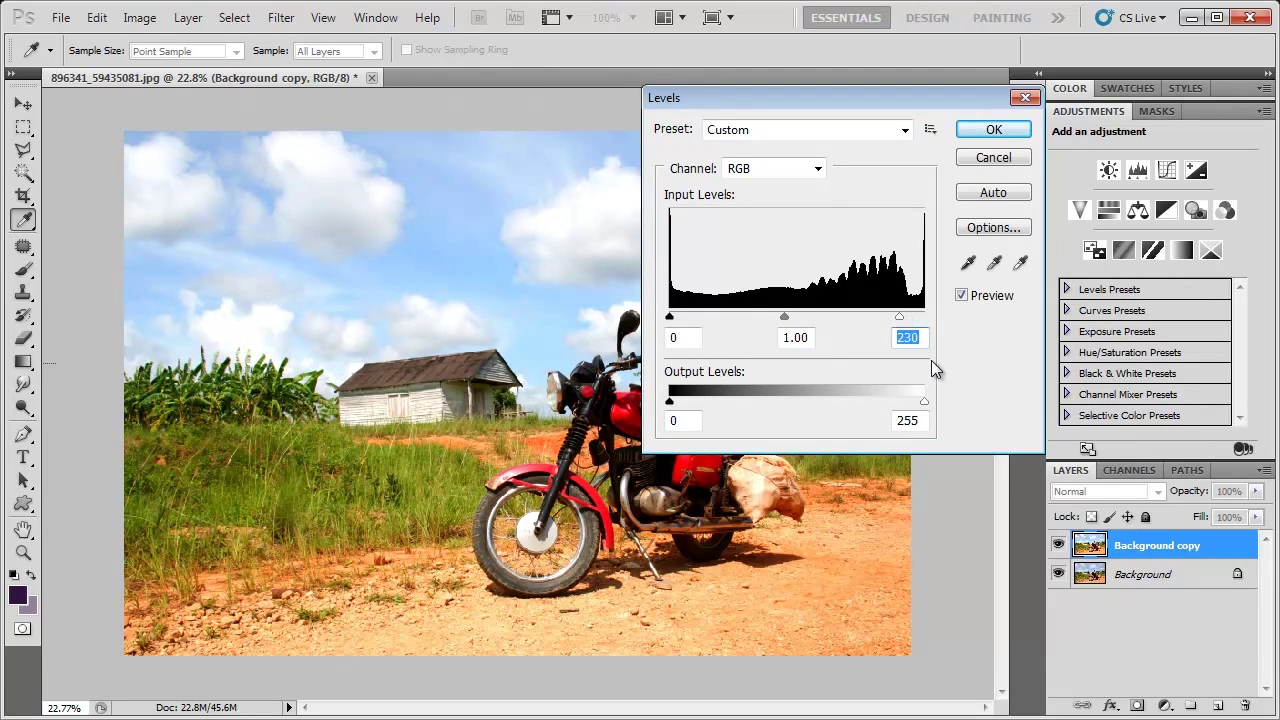
{"action": "left_click", "coordinate": [992, 130]}
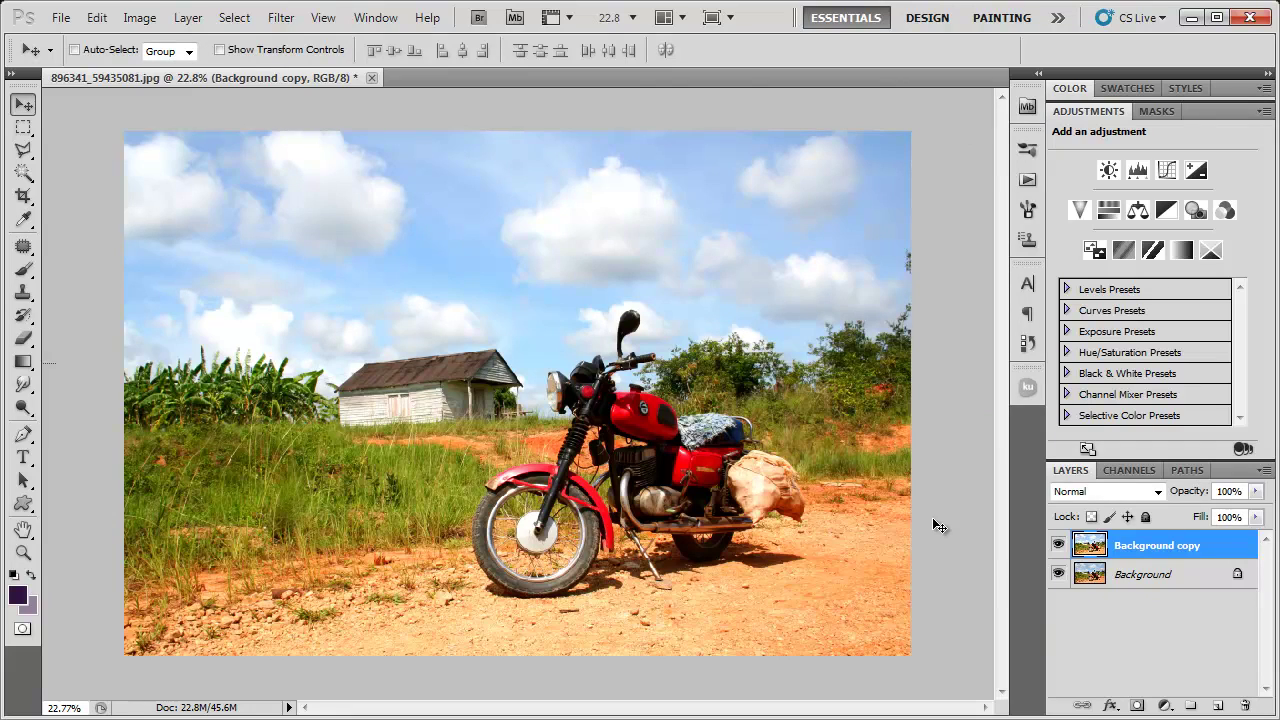
- Add a Curves adjustment layer, pull the Red highlights slightly down and add a lower point
{"action": "left_click", "coordinate": [1167, 707]}
{"action": "left_click", "coordinate": [1228, 417]}
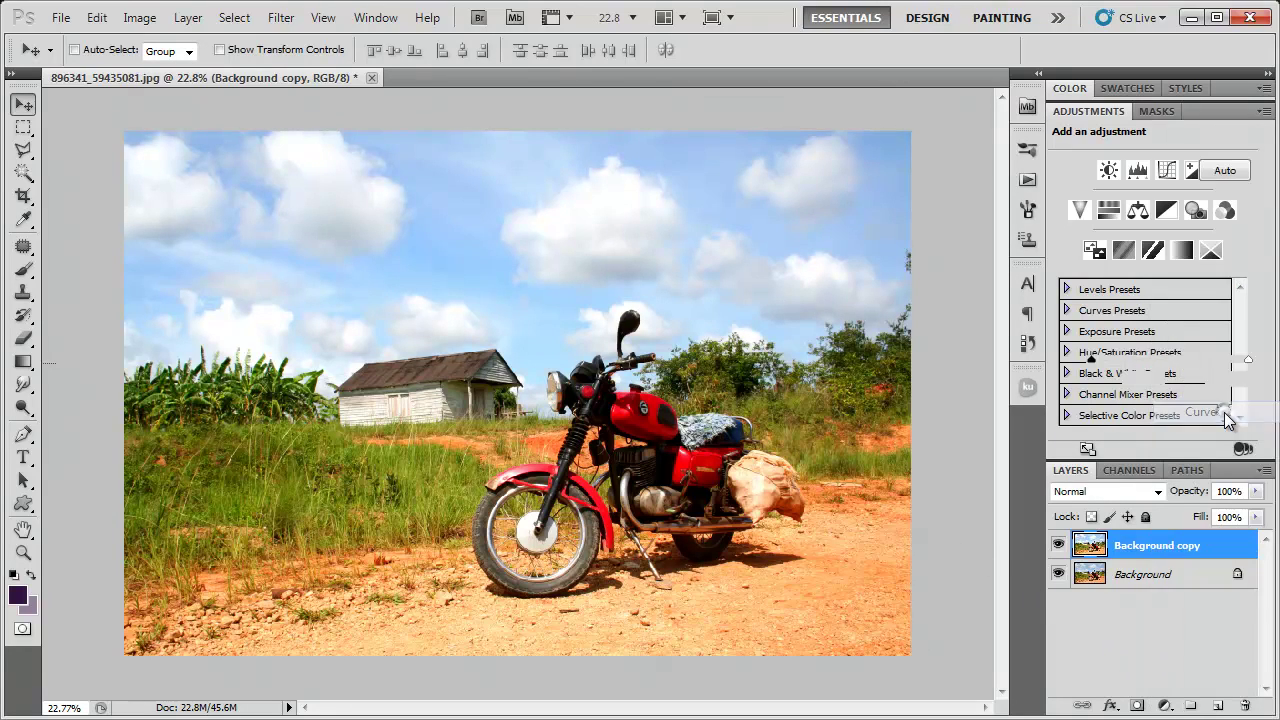
{"action": "left_click", "coordinate": [1181, 172]}
{"action": "left_click", "coordinate": [1157, 203]}
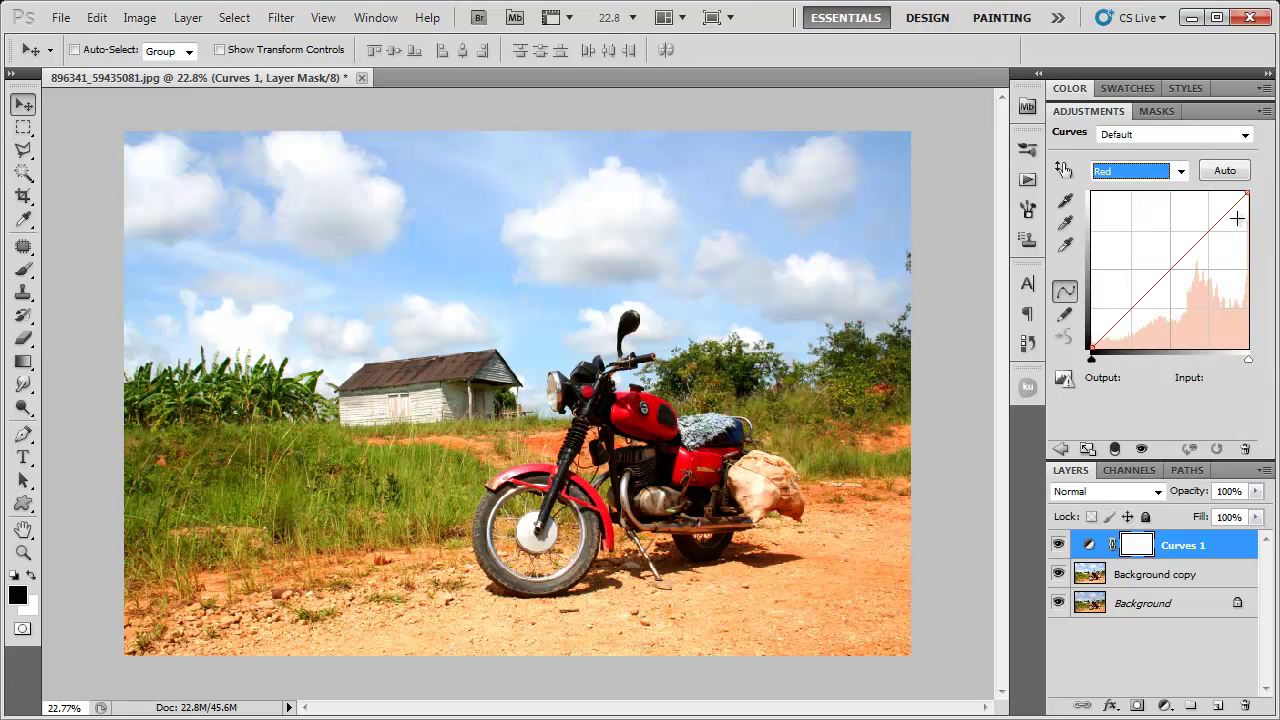
{"action": "left_click_drag", "start_coordinate": [1227, 212], "coordinate": [1226, 220]}
{"action": "left_click", "coordinate": [1120, 320]}
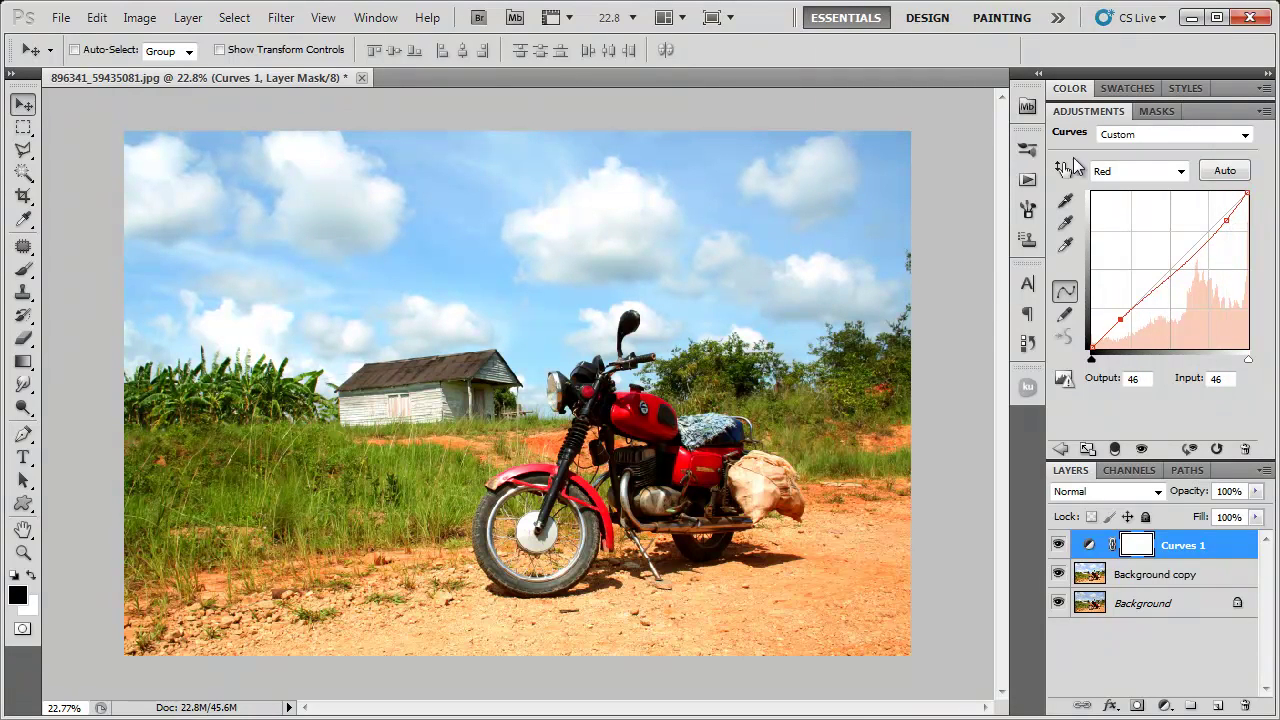
- On the Green curve, lower the highlights slightly and raise a shadow point
{"action": "left_click", "coordinate": [1160, 171]}
{"action": "left_click", "coordinate": [1152, 214]}
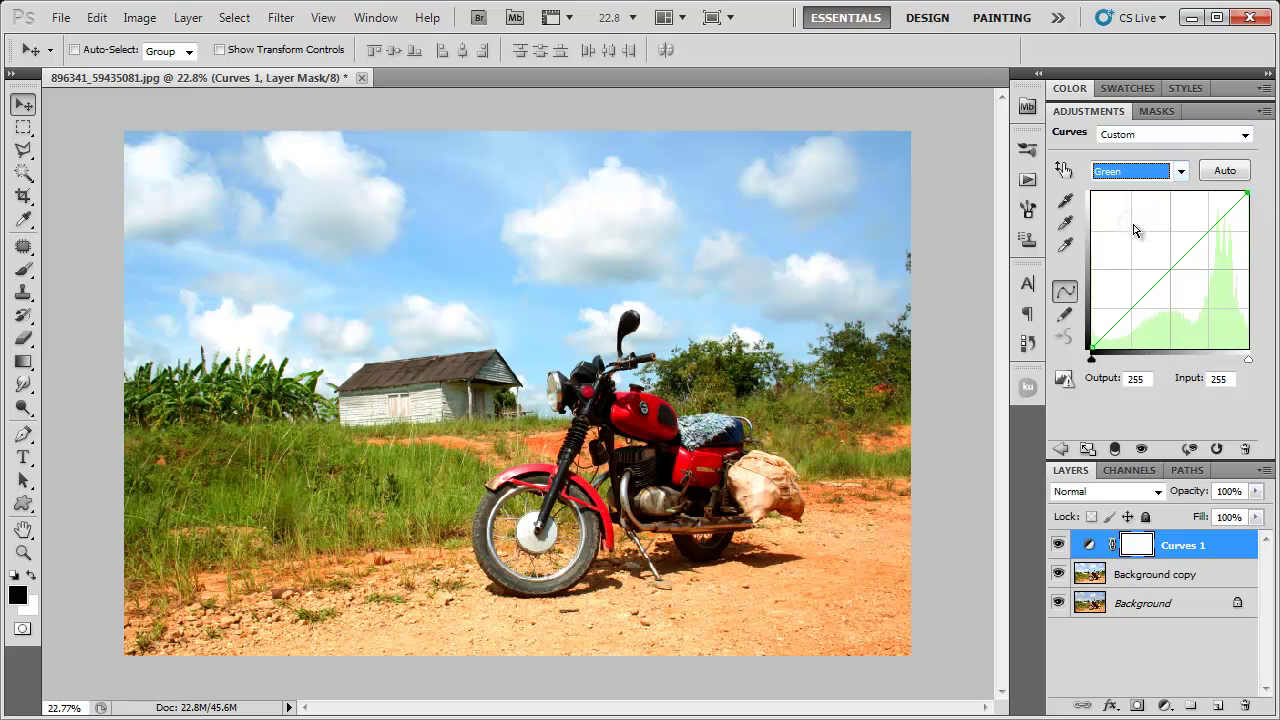
{"action": "left_click", "coordinate": [1221, 223]}
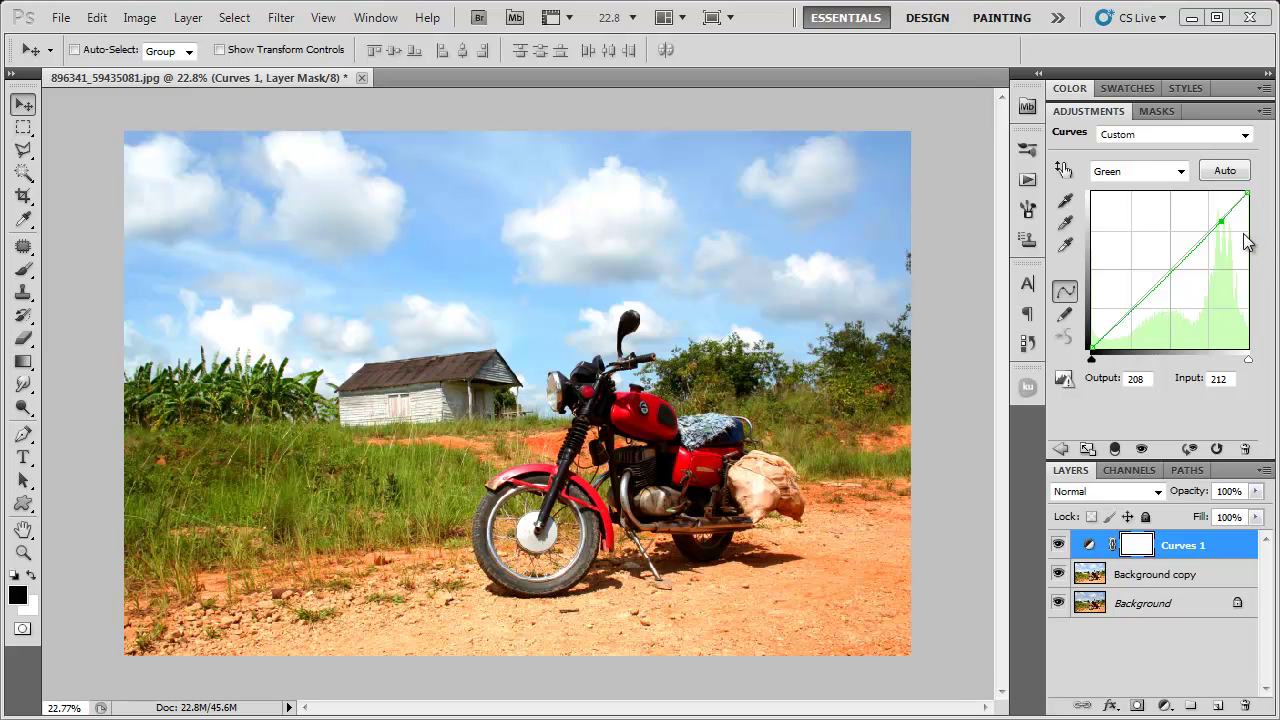
{"action": "left_click", "coordinate": [1131, 319]}
{"action": "left_click_drag", "start_coordinate": [1131, 319], "coordinate": [1133, 316]}
- On the Blue curve, lift the shadows slightly and map input 221 to 200
{"action": "left_click", "coordinate": [1170, 171]}
{"action": "left_click", "coordinate": [1118, 242]}
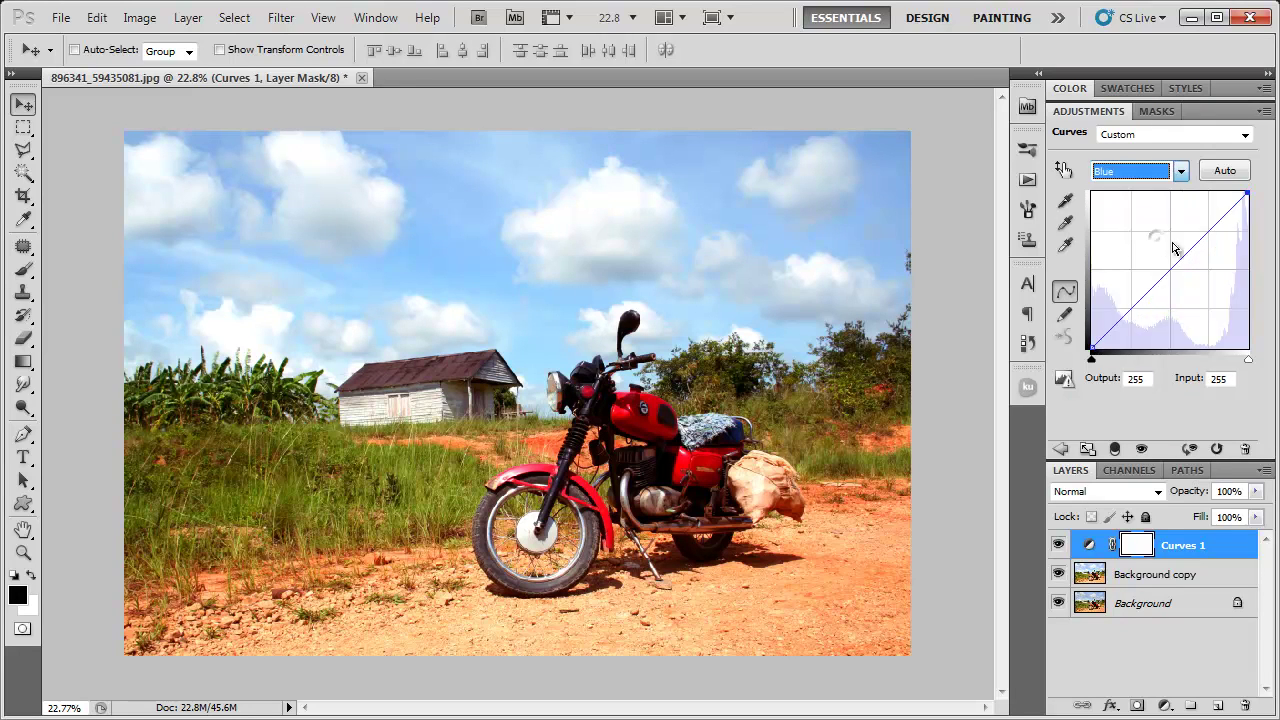
{"action": "left_click", "coordinate": [1219, 224]}
{"action": "left_click", "coordinate": [1123, 318]}
{"action": "left_click_drag", "start_coordinate": [1123, 318], "coordinate": [1119, 315]}
{"action": "left_click_drag", "start_coordinate": [1218, 224], "coordinate": [1226, 225]}
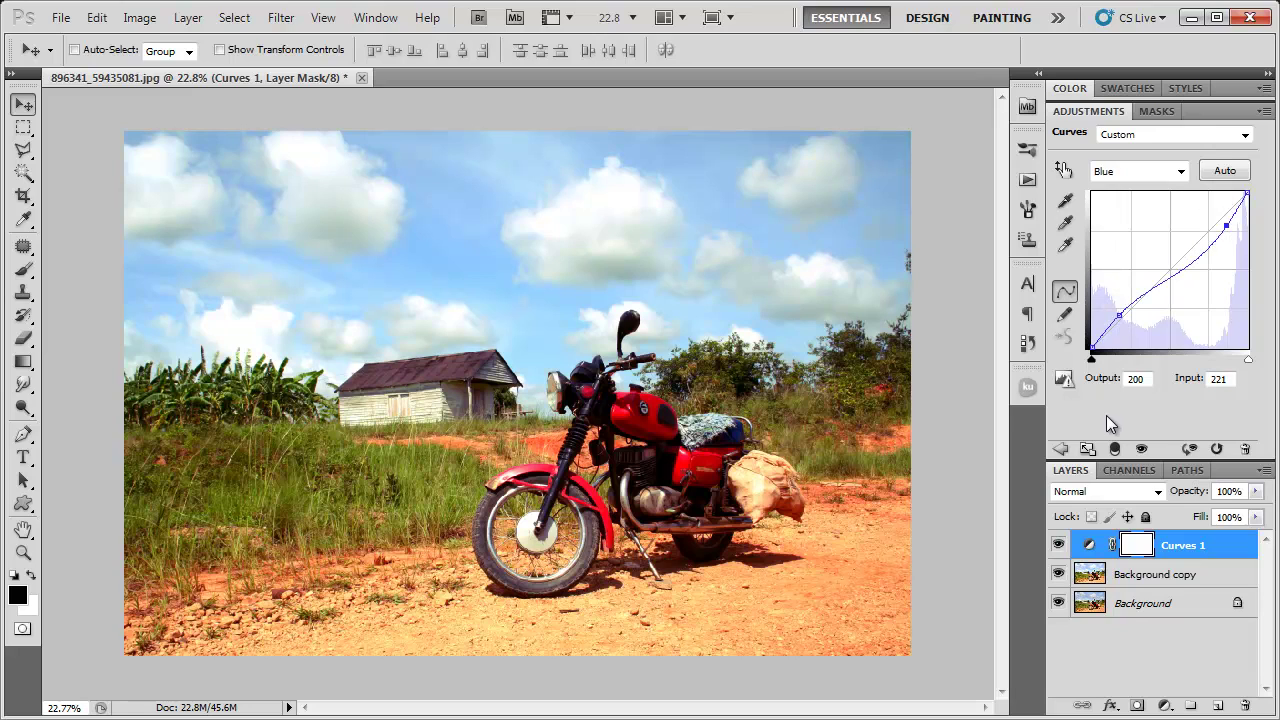
- Select all, copy merged, and paste the result as new Layer 1
{"action": "left_click", "coordinate": [234, 17]}
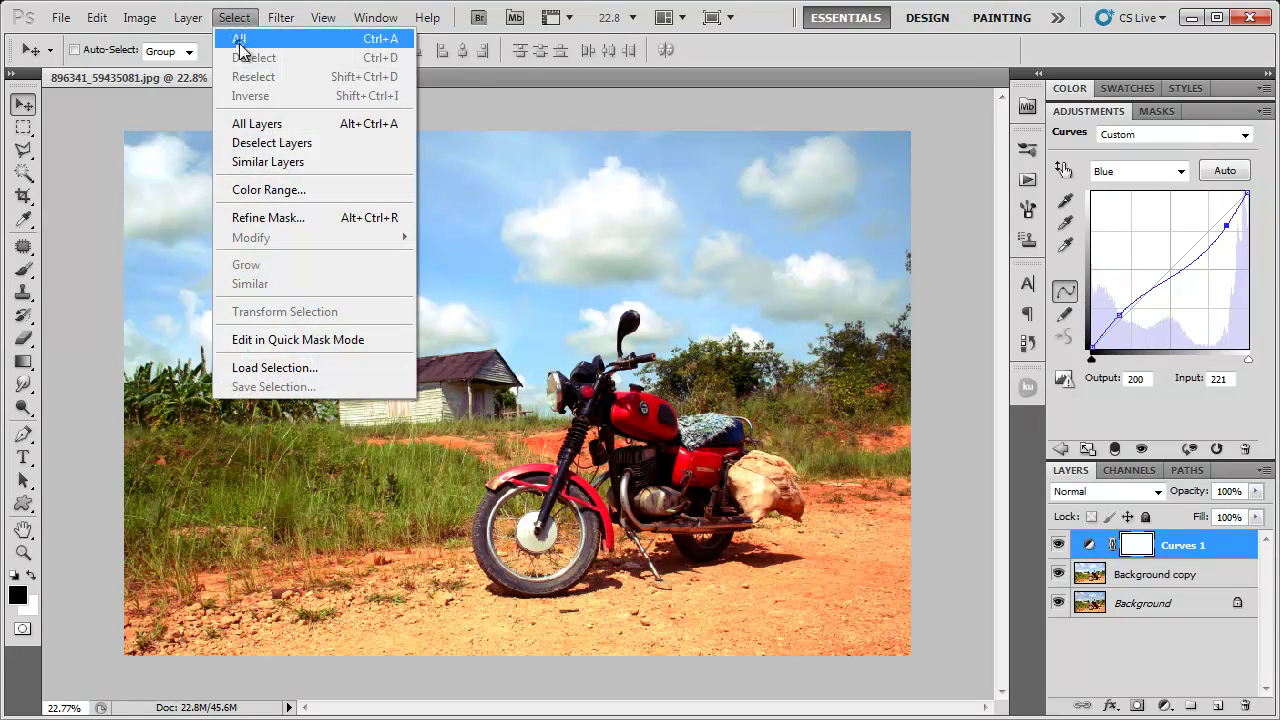
{"action": "left_click", "coordinate": [242, 39]}
{"action": "left_click", "coordinate": [97, 18]}
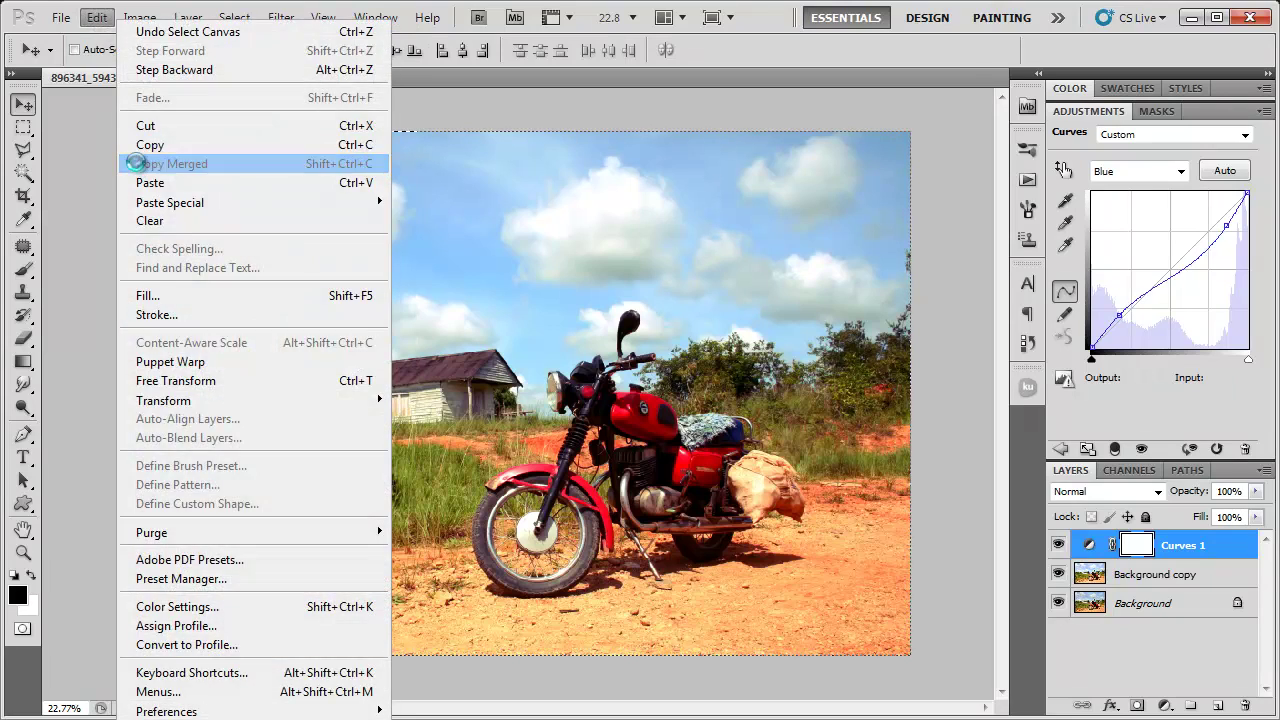
{"action": "left_click", "coordinate": [140, 163]}
{"action": "left_click", "coordinate": [97, 17]}
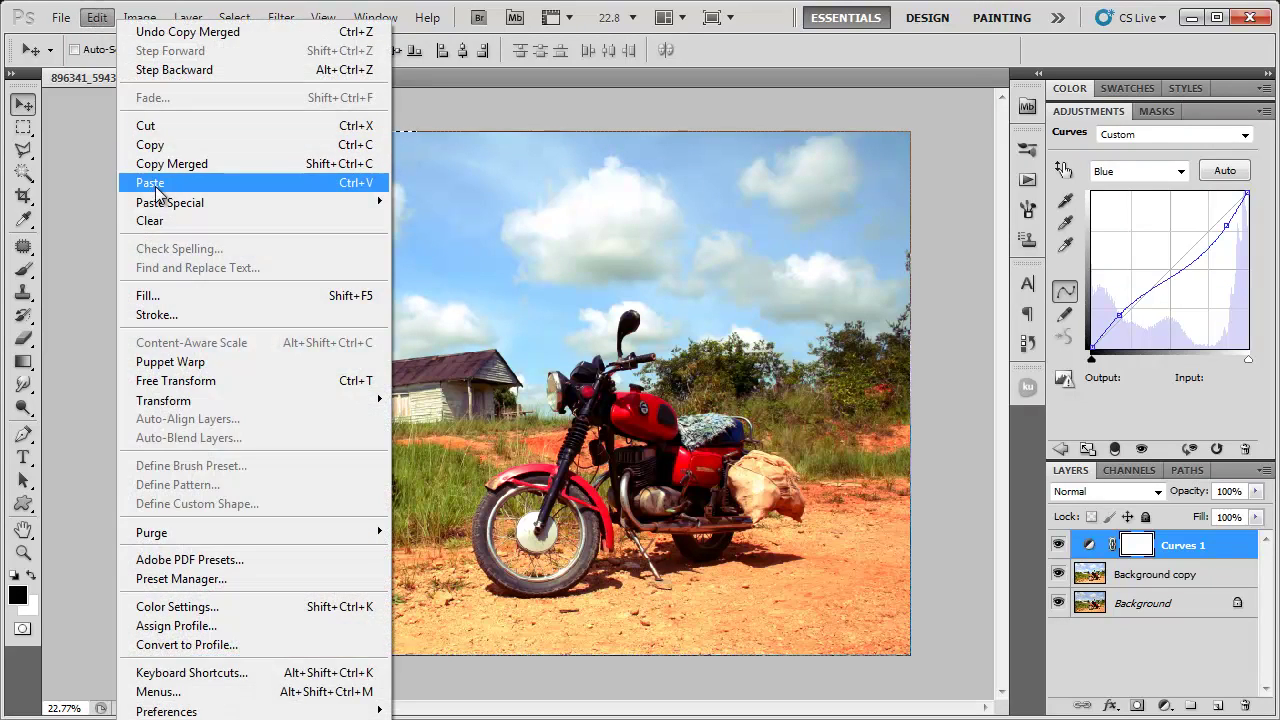
{"action": "left_click", "coordinate": [158, 179]}
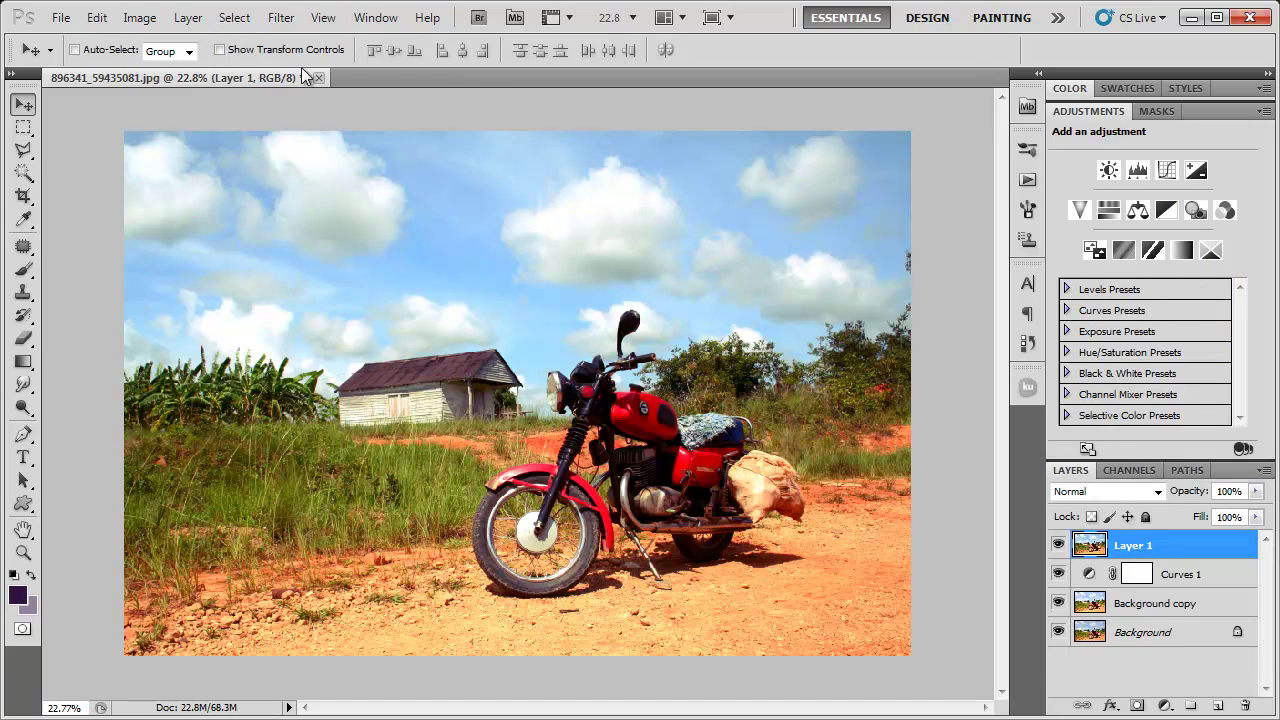
- Convert Layer 1 to black and white using the Darker preset
{"action": "left_click", "coordinate": [139, 17]}
{"action": "mouse_move", "coordinate": [150, 67]}
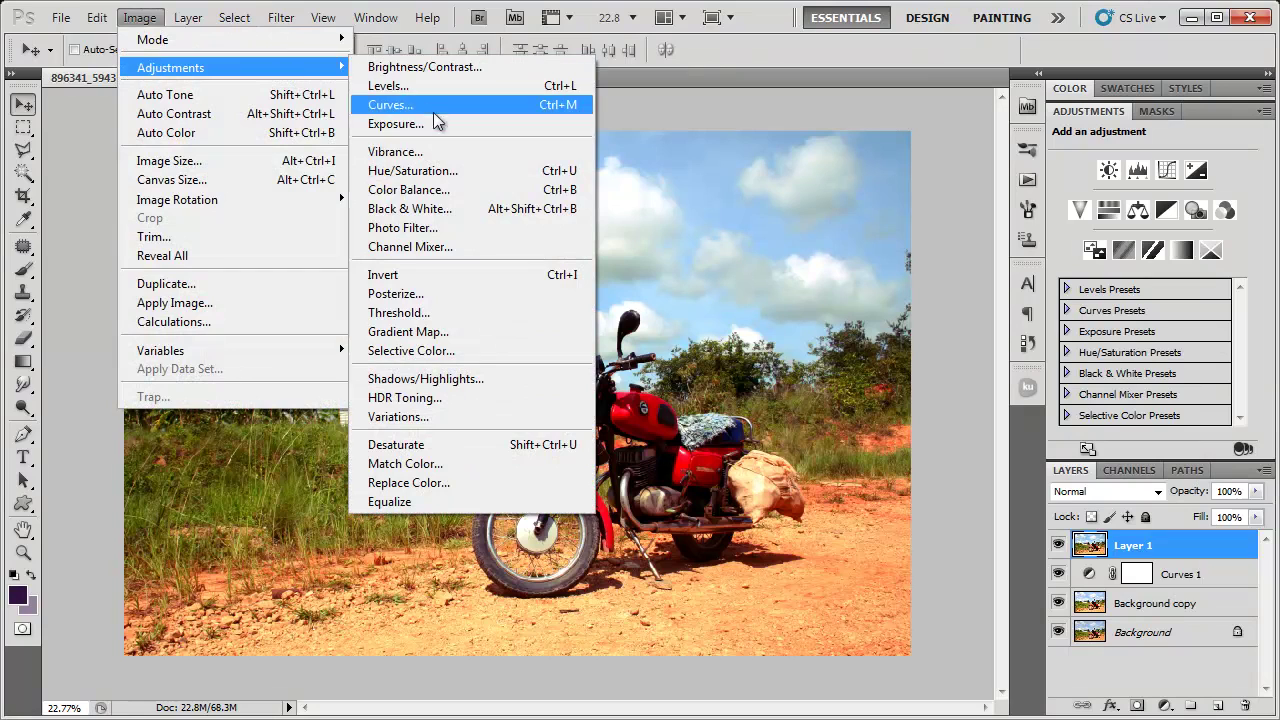
{"action": "left_click", "coordinate": [428, 208]}
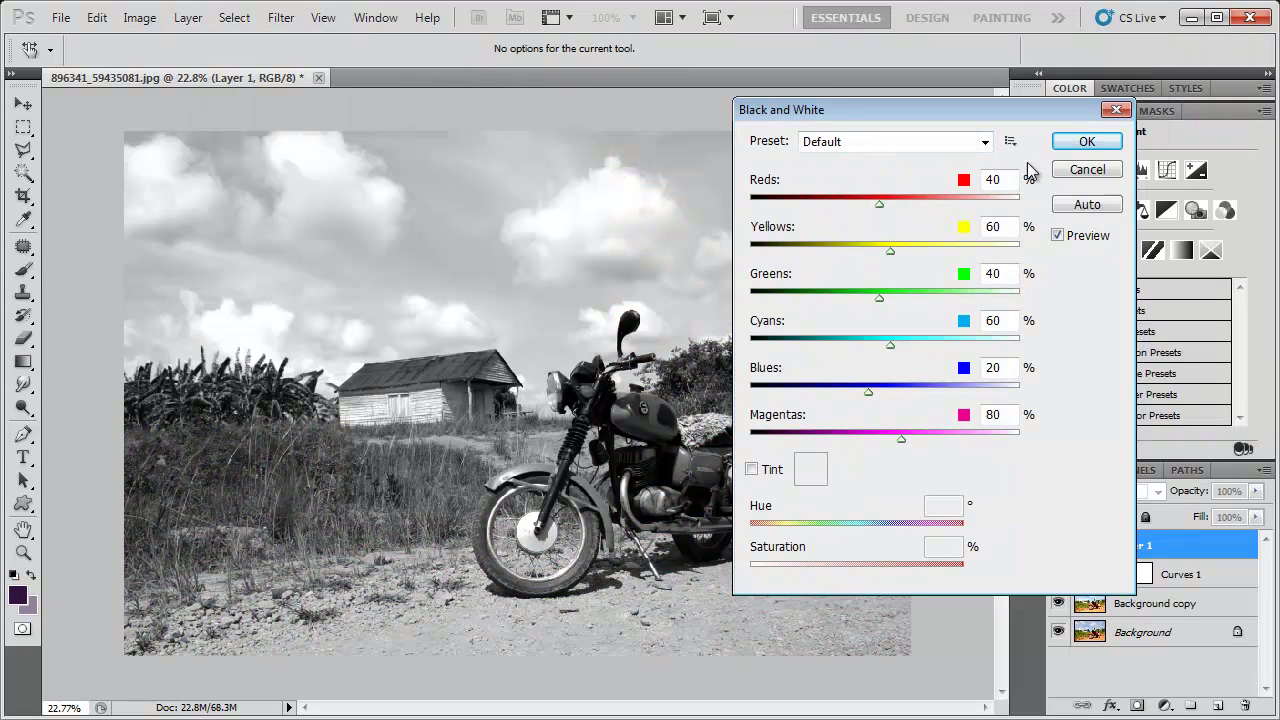
{"action": "left_click", "coordinate": [988, 145]}
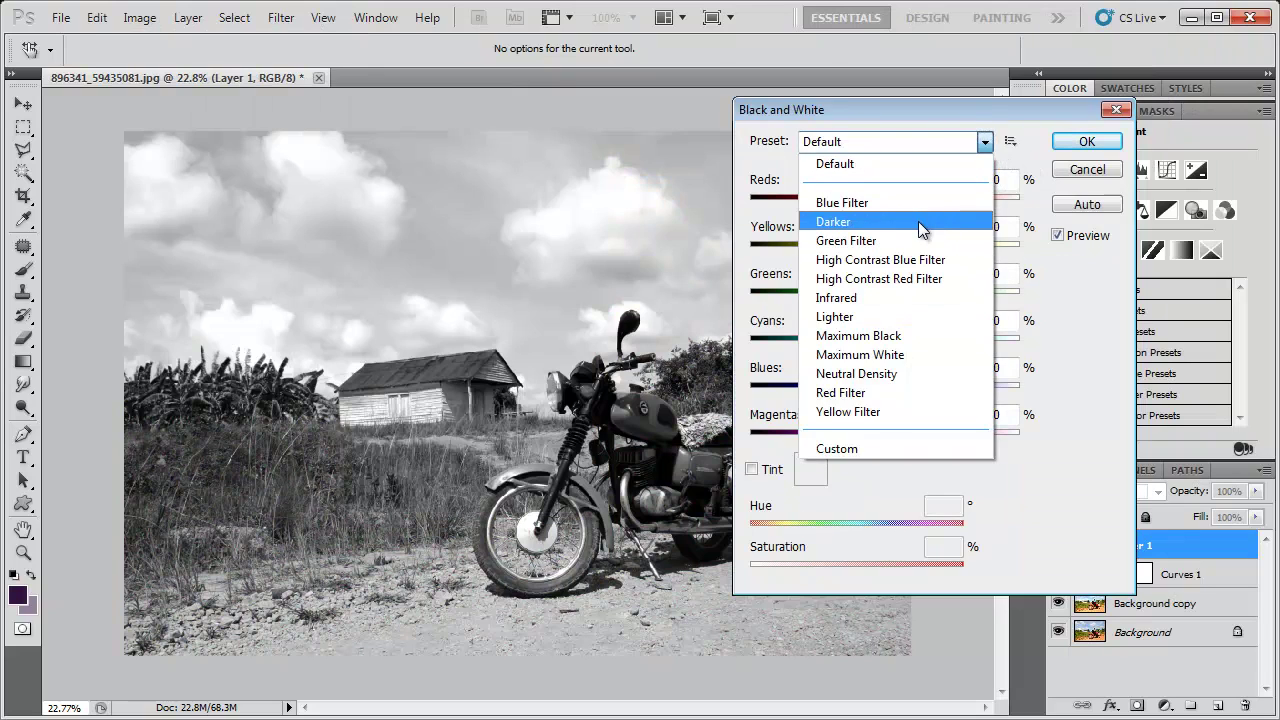
{"action": "left_click", "coordinate": [922, 221]}
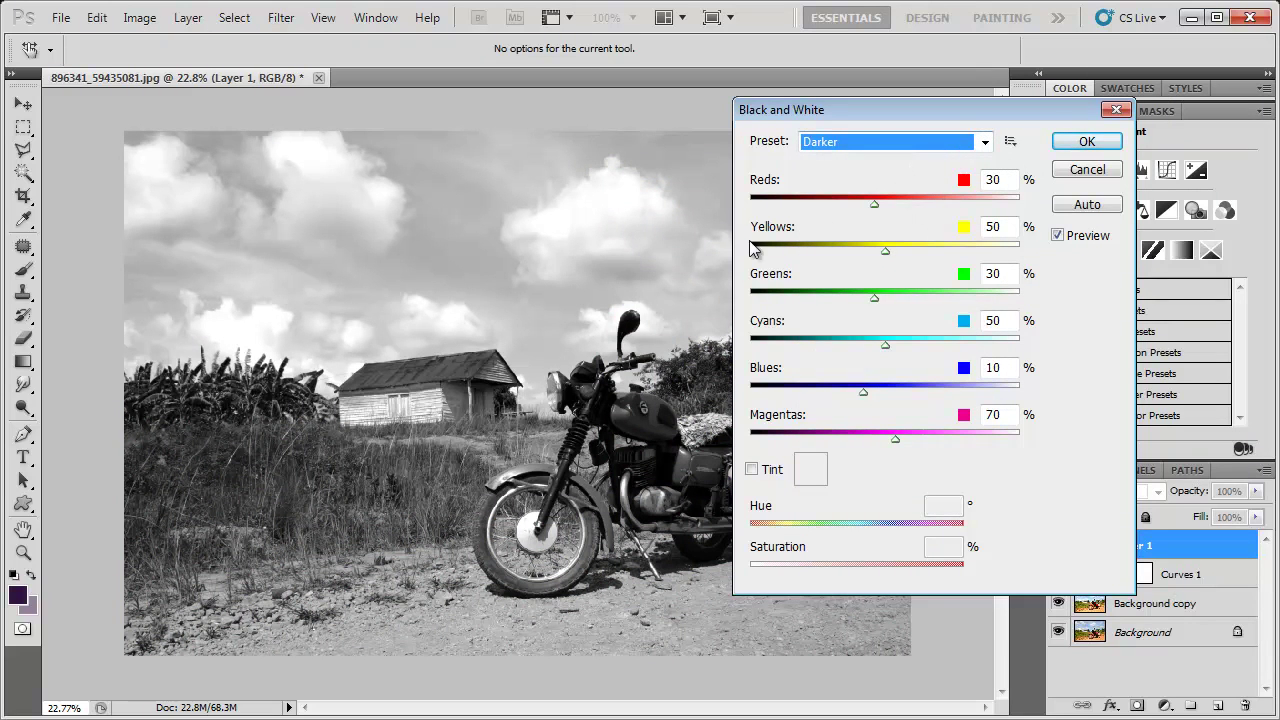
{"action": "left_click", "coordinate": [1088, 143]}
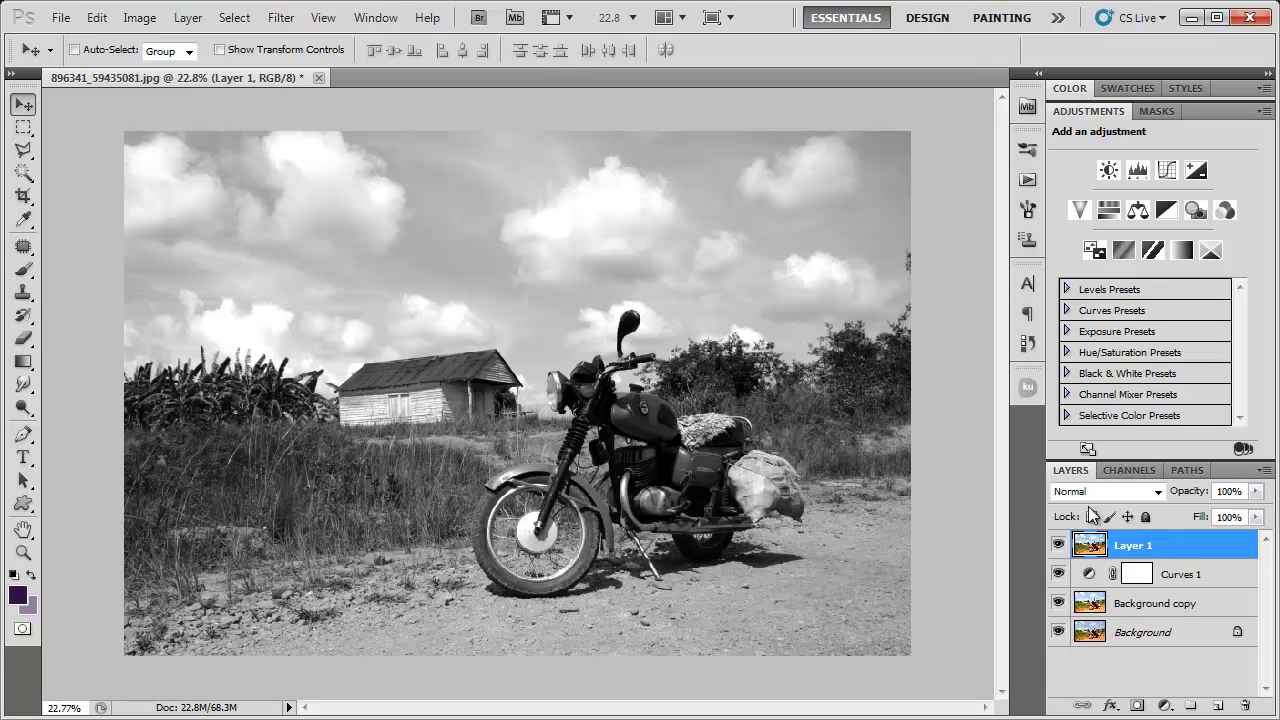
- Set Layer 1 to Darken blend mode at 70% opacity
{"action": "left_click", "coordinate": [1155, 494]}
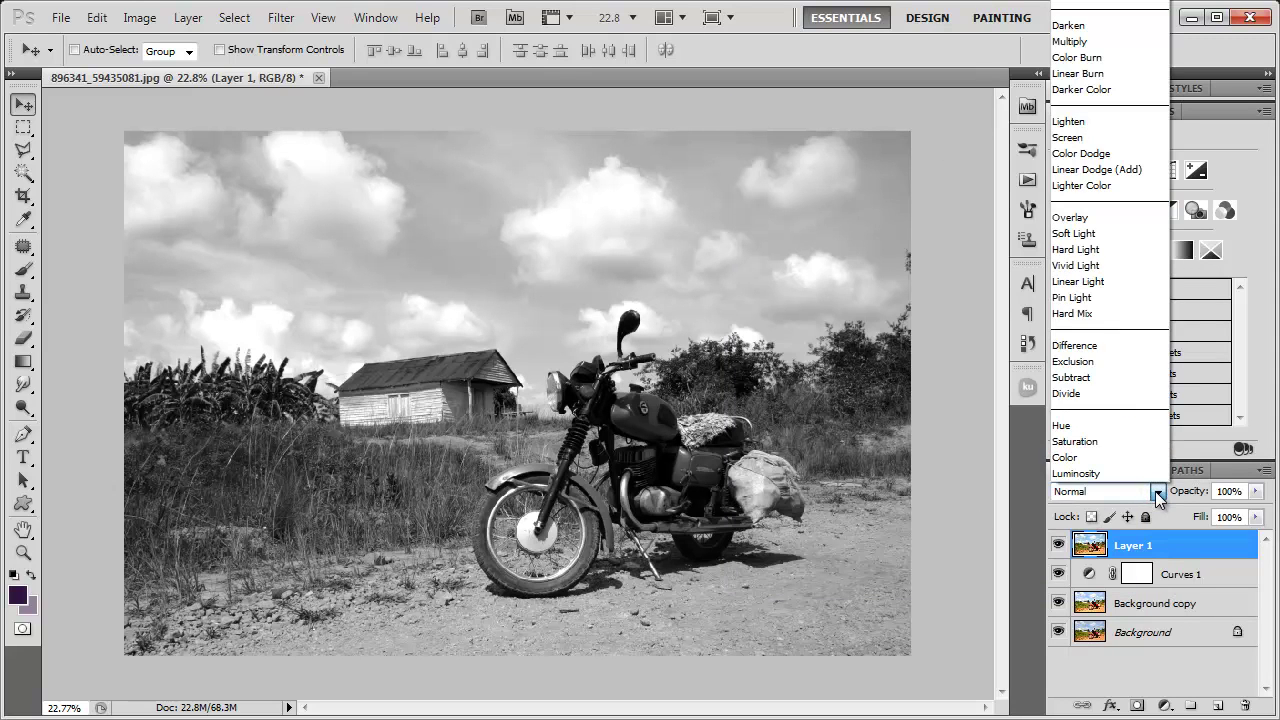
{"action": "left_click", "coordinate": [1080, 25]}
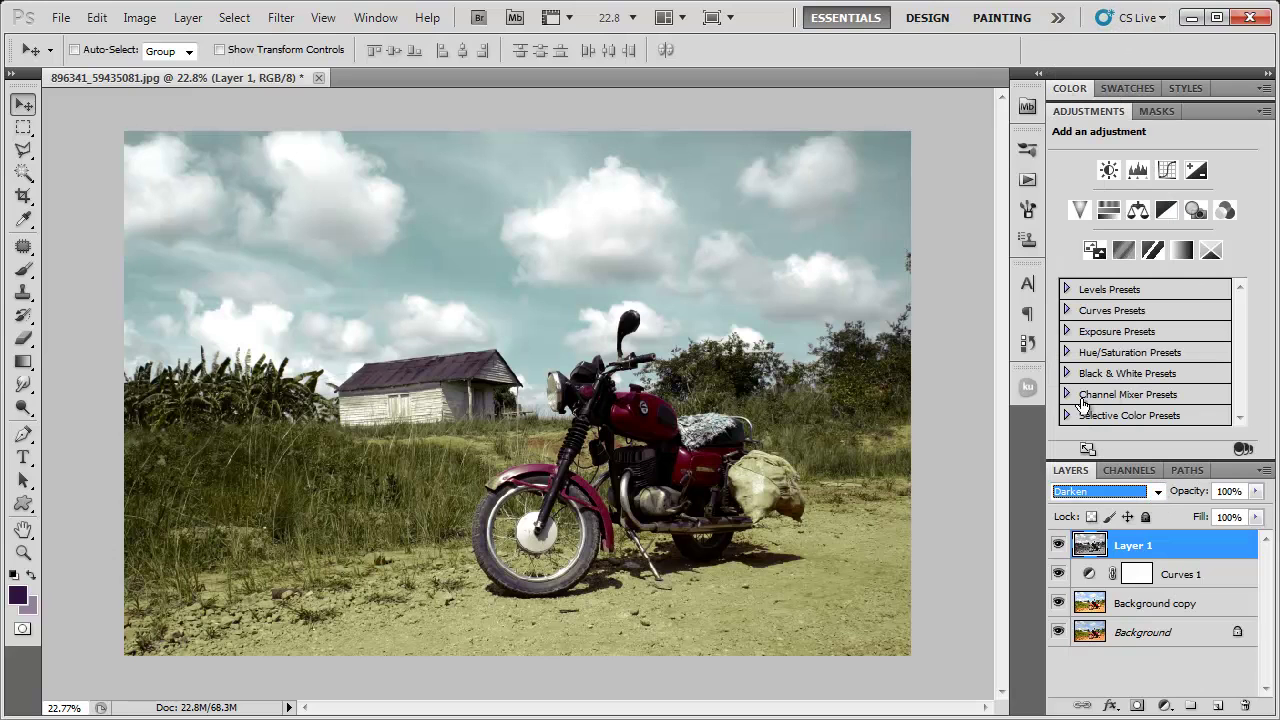
{"action": "left_click", "coordinate": [1224, 490]}
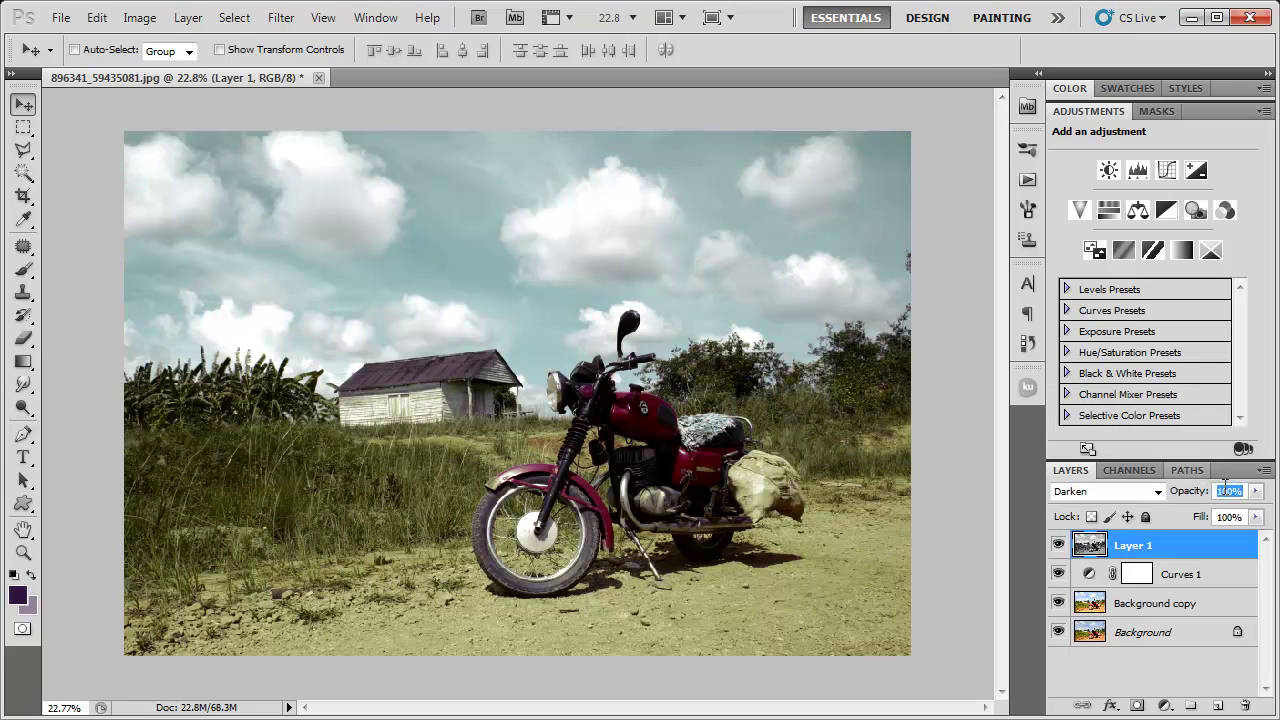
{"action": "type", "text": "70"}
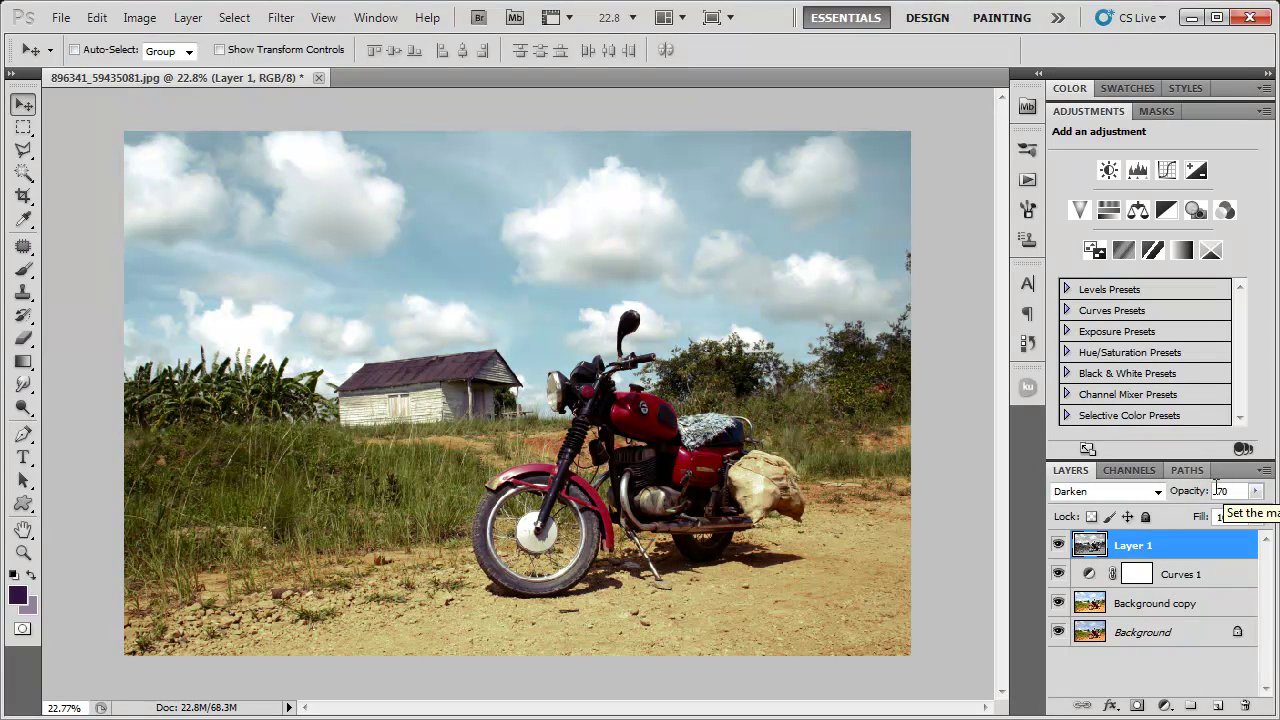
{"action": "left_click", "coordinate": [1084, 686]}
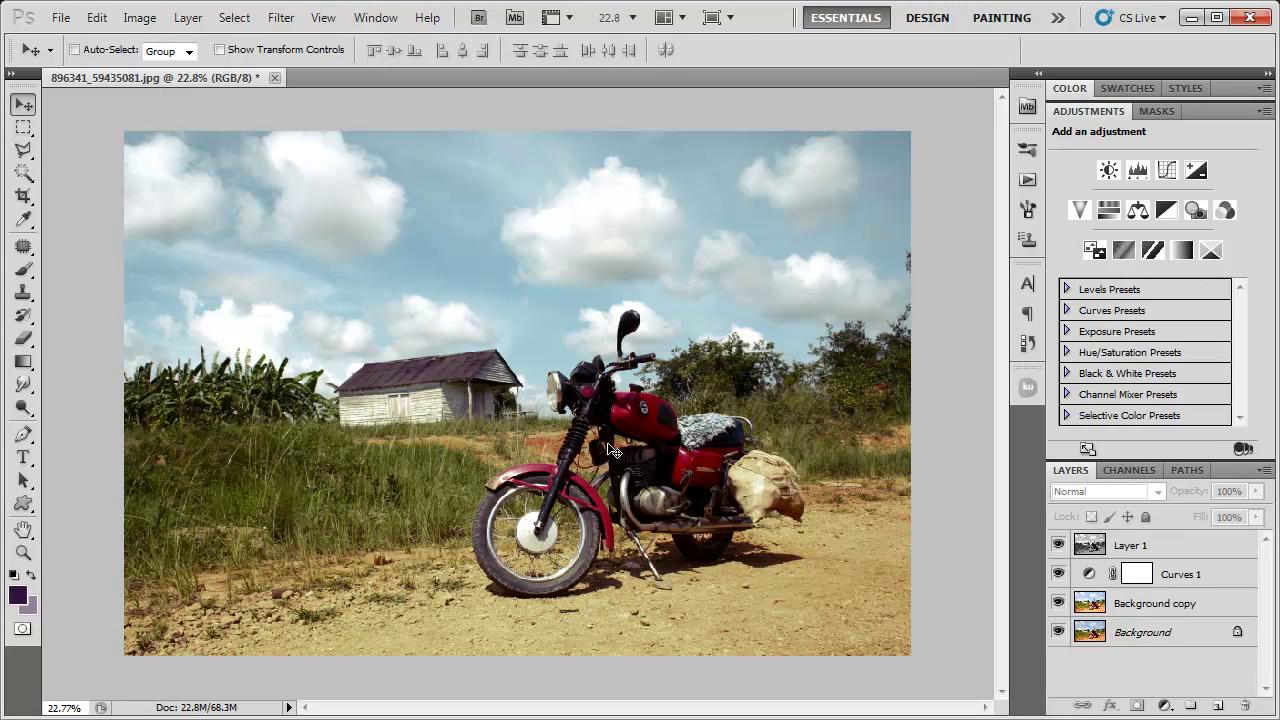
{"action": "left_click", "coordinate": [573, 535], "text": "ctrl"}
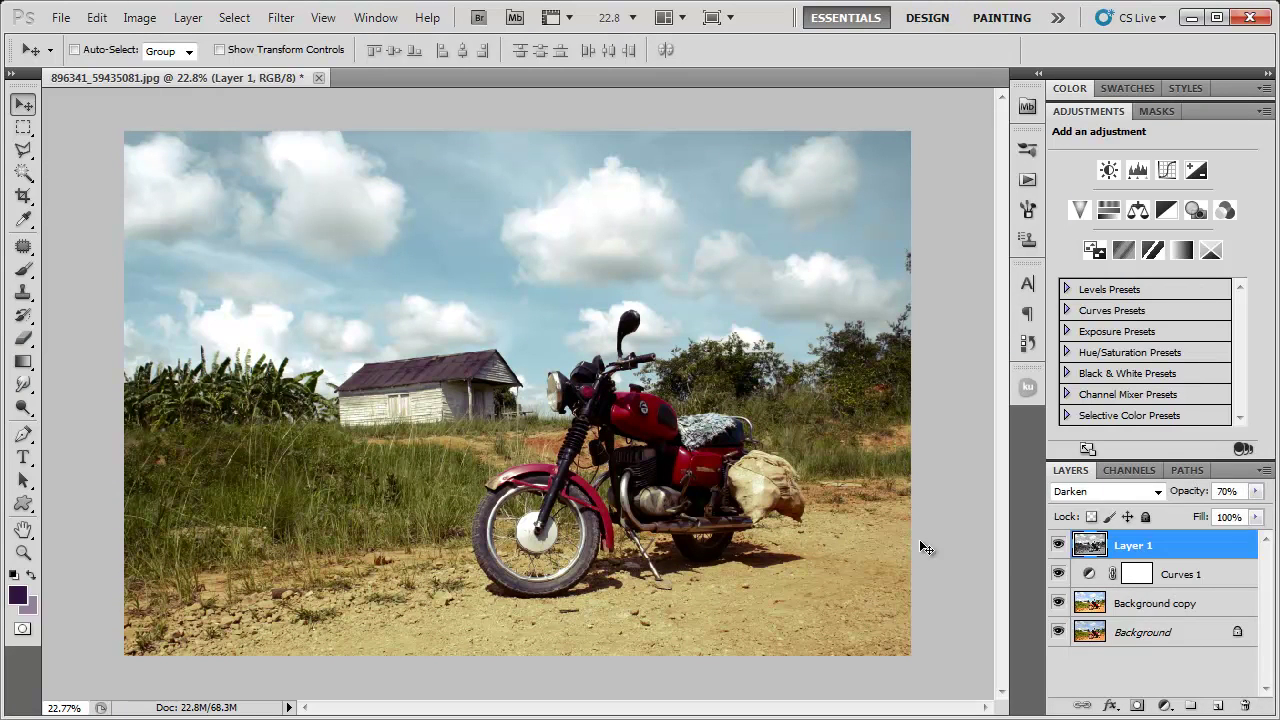
- Paste the copied photo as Layer 2 and inspect the foreground and background colours unchanged
{"action": "left_click", "coordinate": [97, 17]}
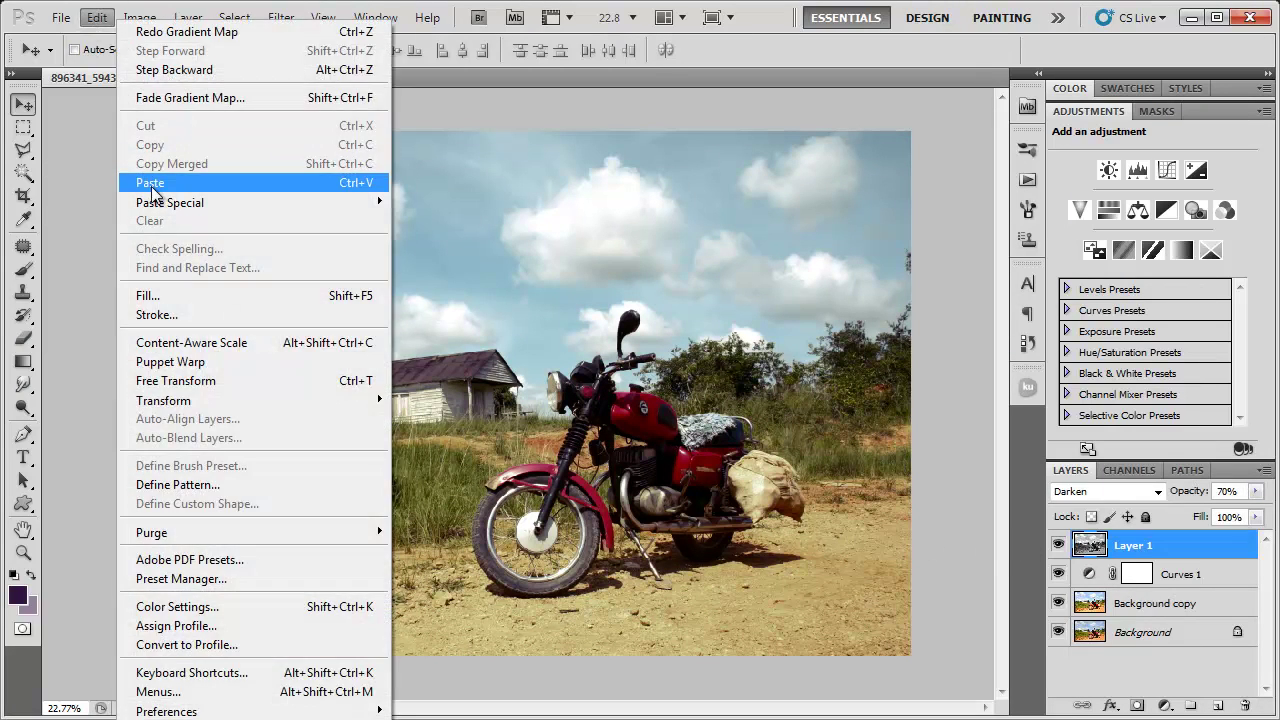
{"action": "left_click", "coordinate": [150, 178]}
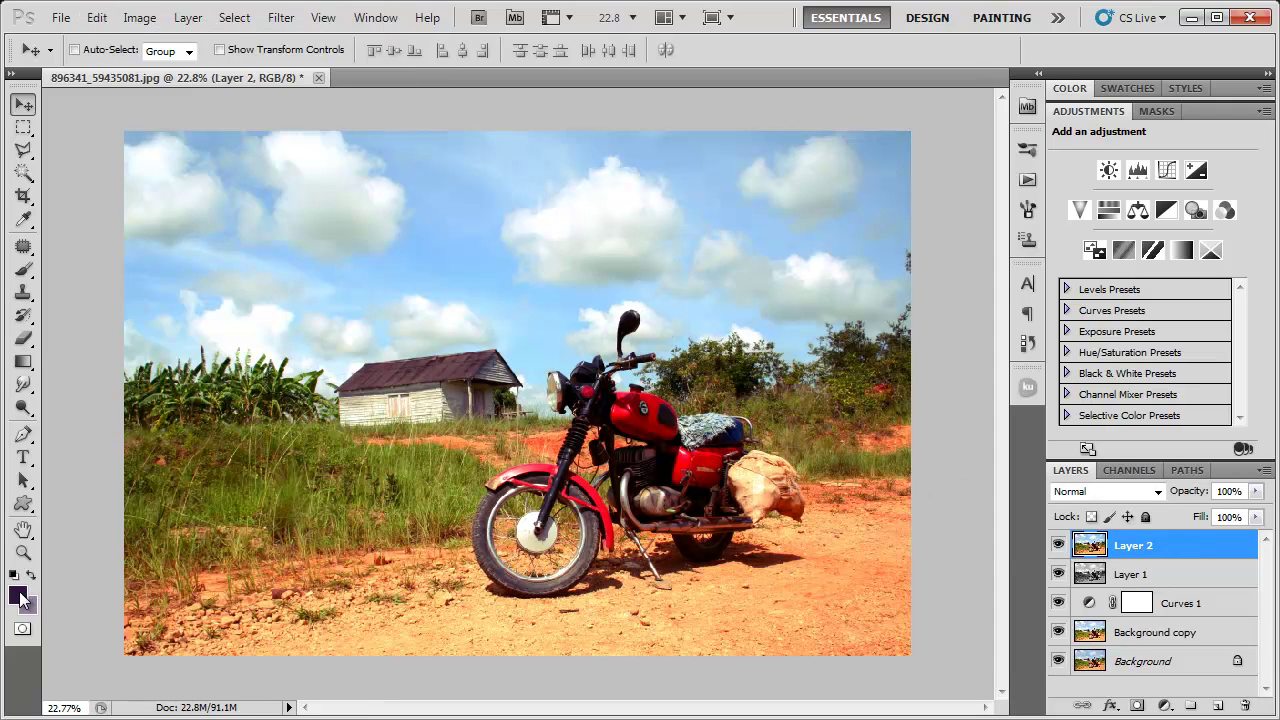
{"action": "left_click", "coordinate": [17, 596]}
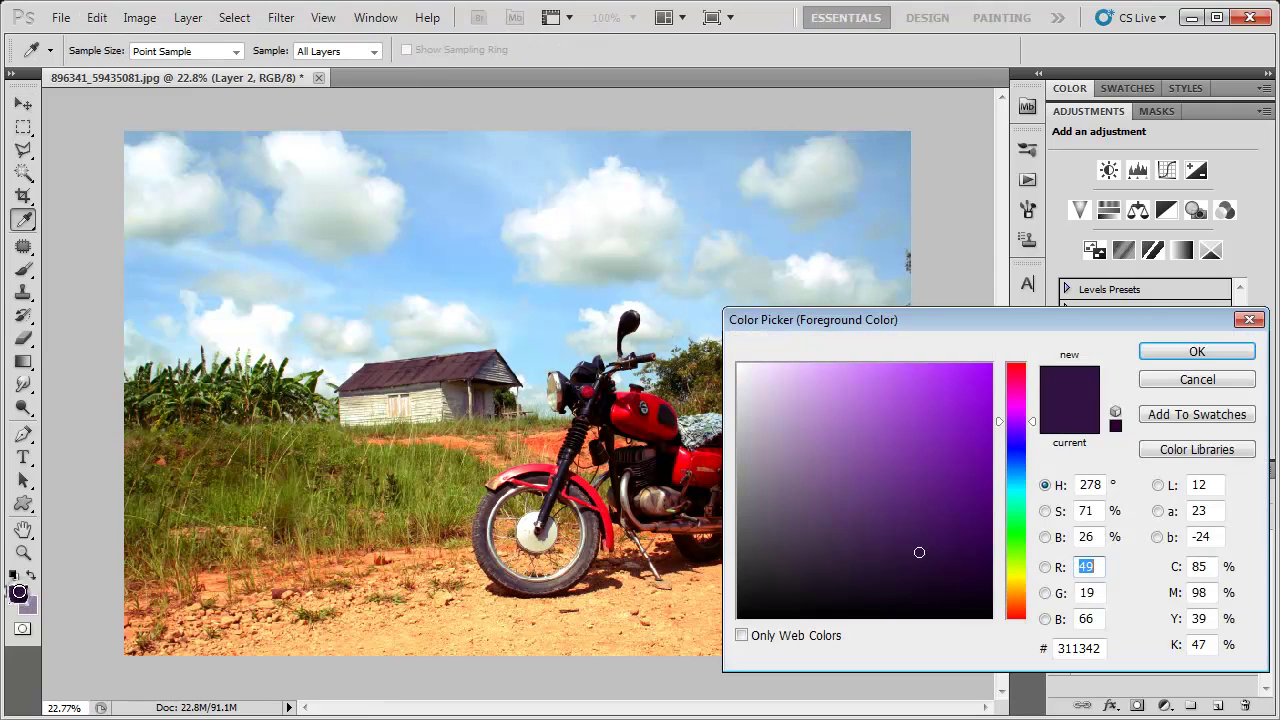
{"action": "left_click", "coordinate": [1172, 382]}
{"action": "left_click", "coordinate": [28, 610]}
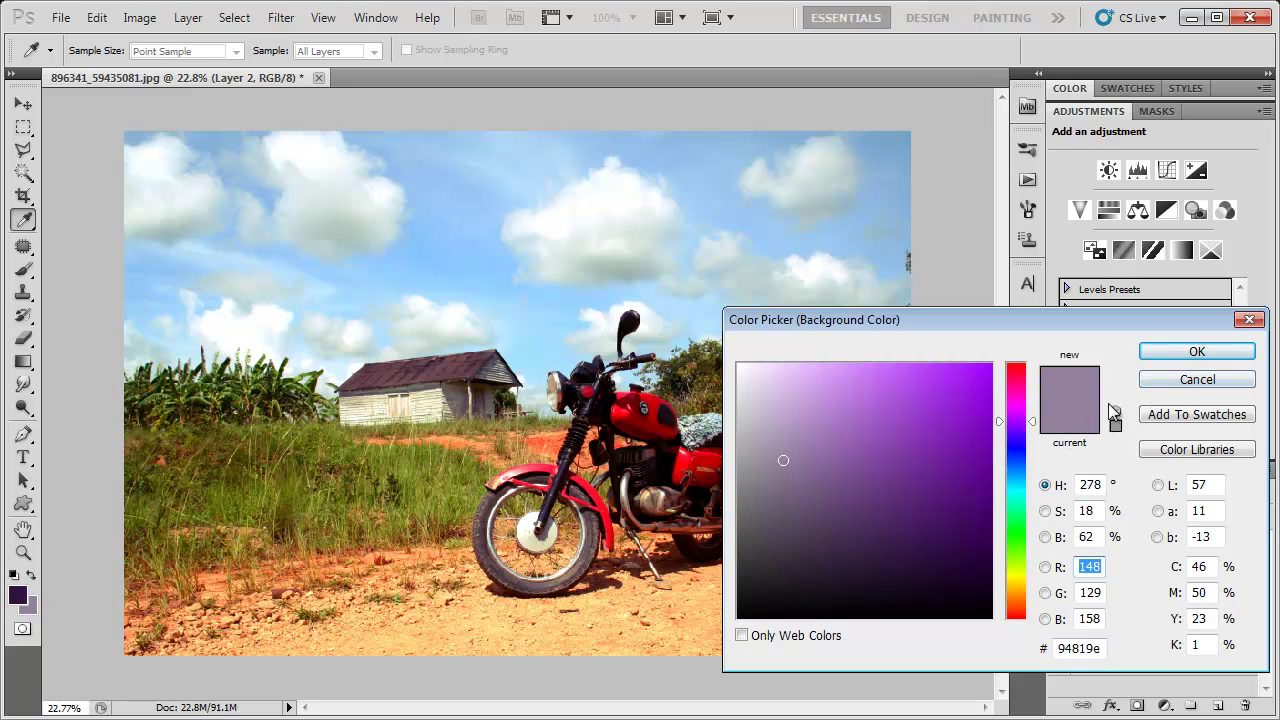
{"action": "left_click", "coordinate": [1186, 385]}
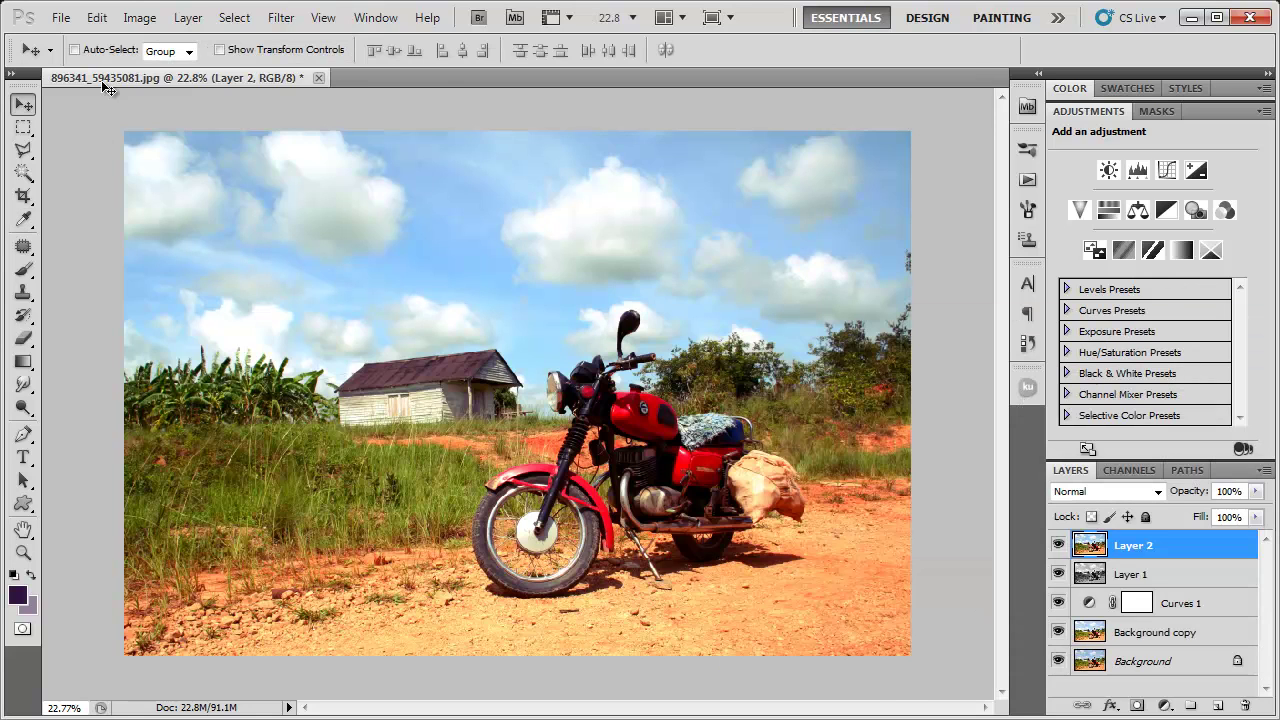
{"action": "left_click", "coordinate": [139, 17]}
- Apply the dark purple gradient map to Layer 2
{"action": "mouse_move", "coordinate": [160, 68]}
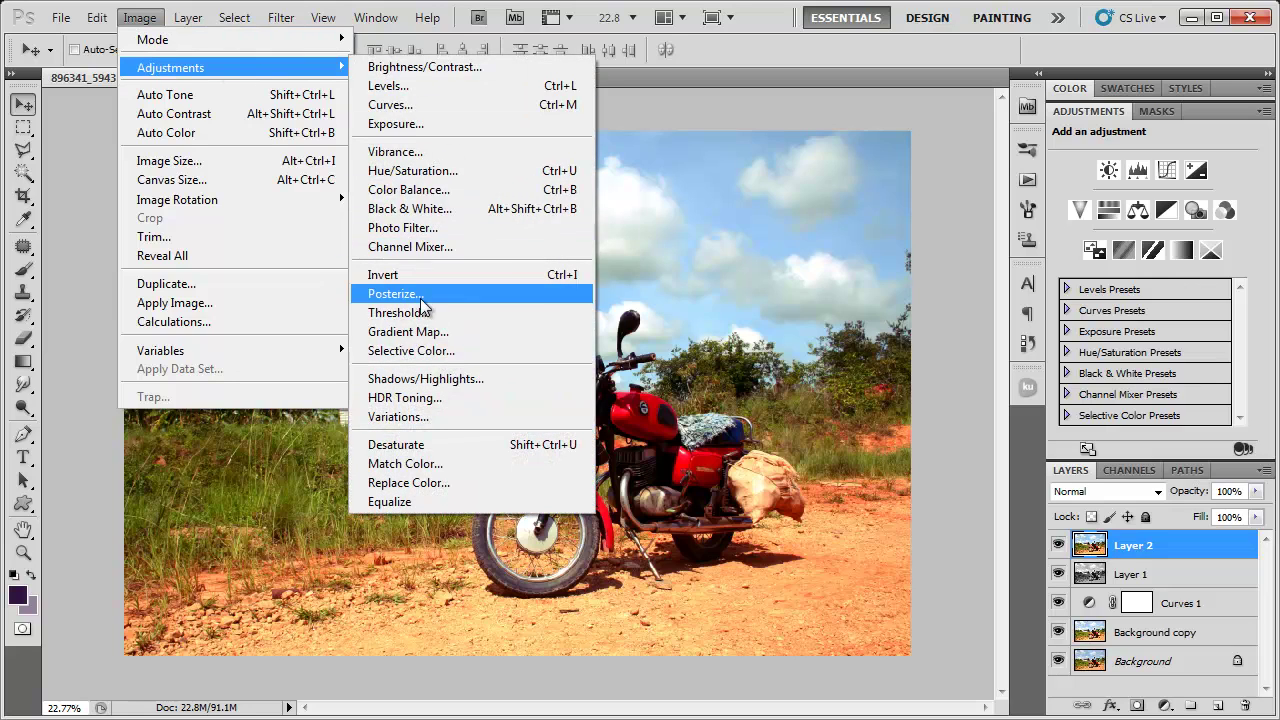
{"action": "left_click", "coordinate": [420, 332]}
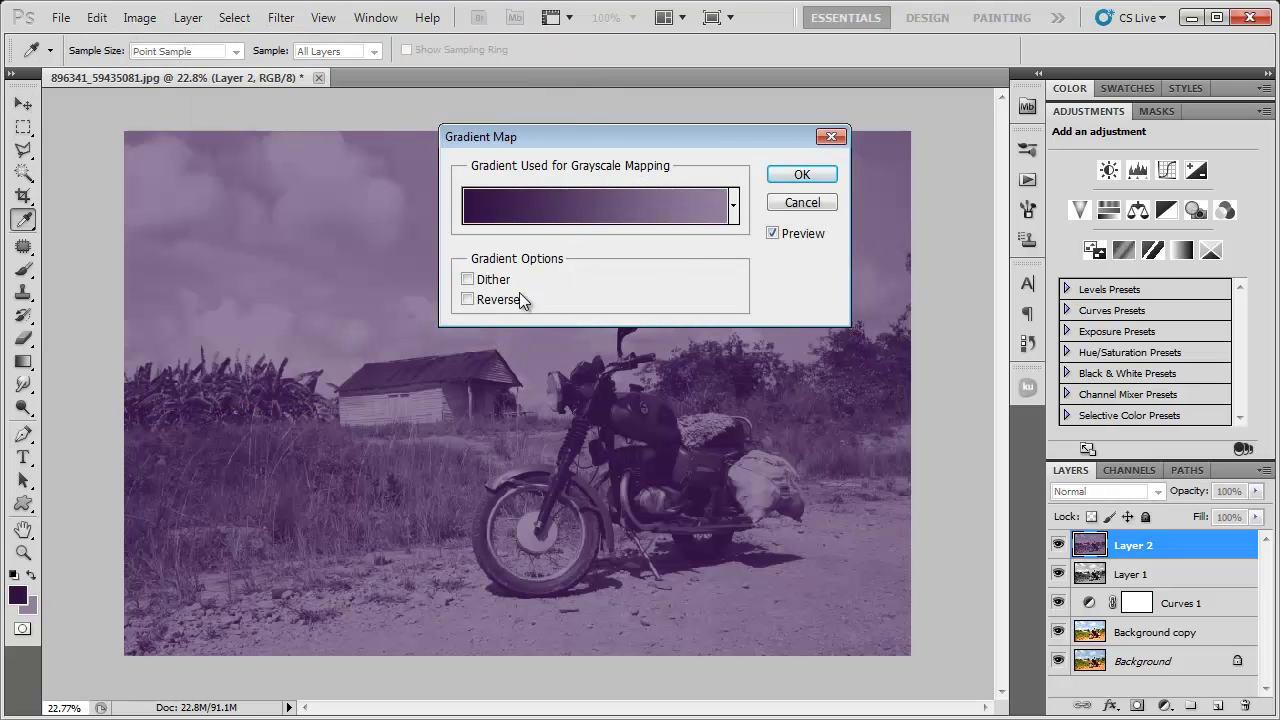
{"action": "left_click", "coordinate": [797, 175]}
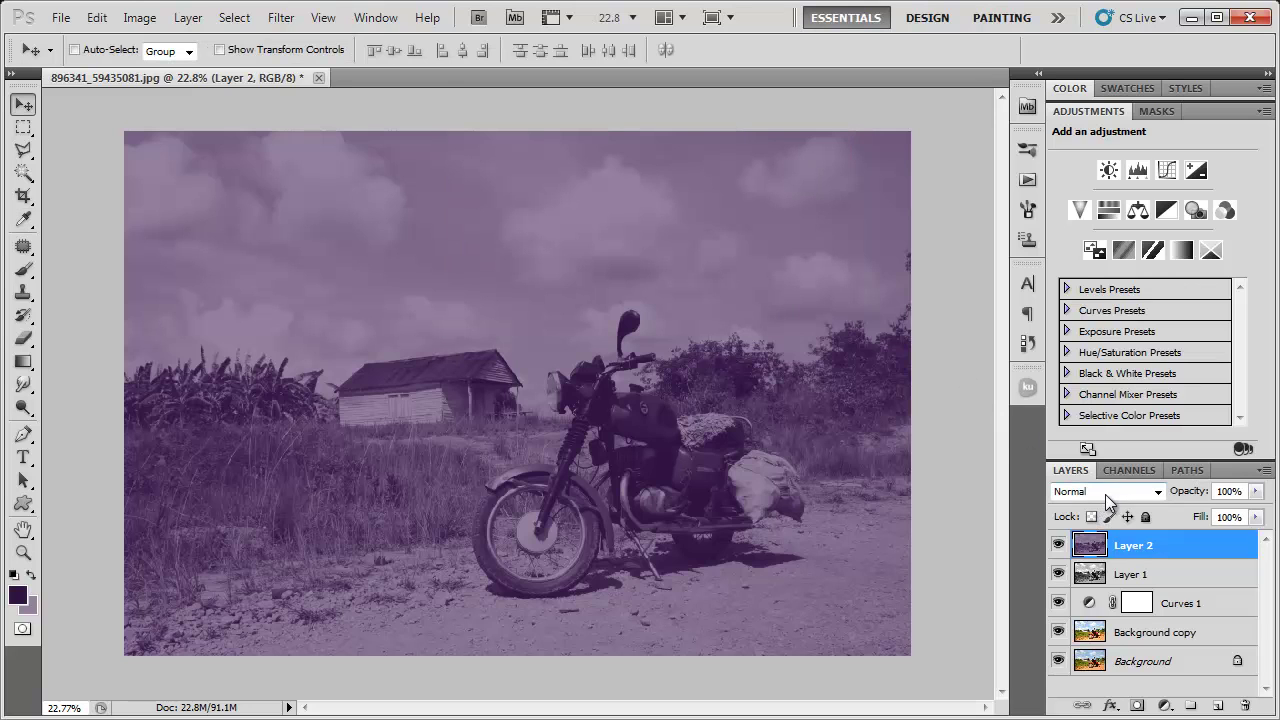
- Blend Layer 2 as Hard Light at 50% opacity and add empty Layer 3 above
{"action": "left_click", "coordinate": [1106, 494]}
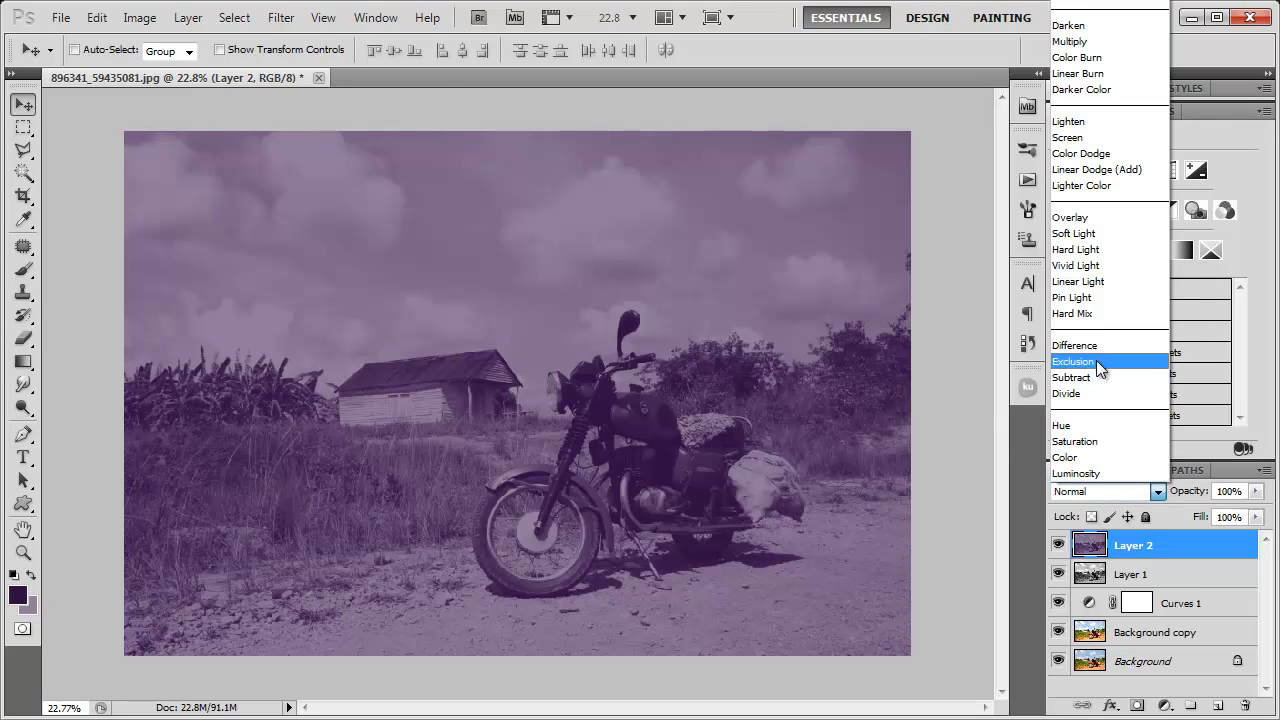
{"action": "left_click", "coordinate": [1088, 256]}
{"action": "left_click", "coordinate": [1172, 492]}
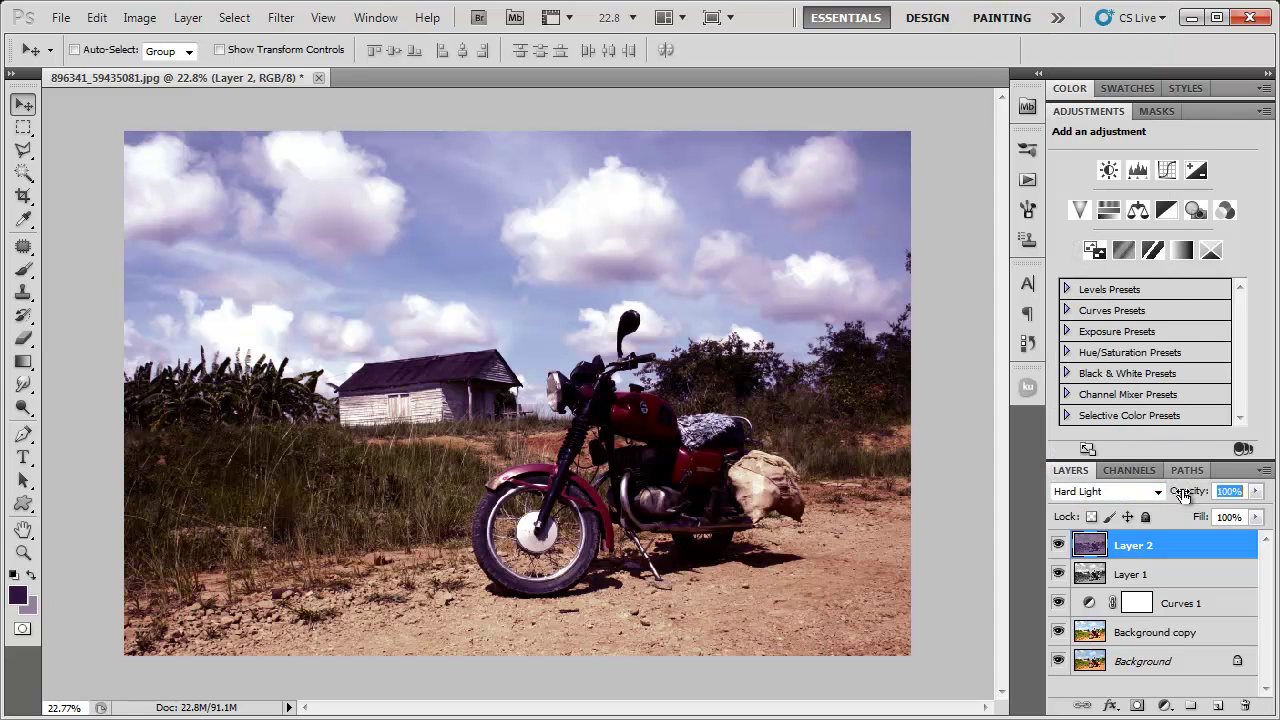
{"action": "type", "text": "50"}
{"action": "key", "text": "Return"}
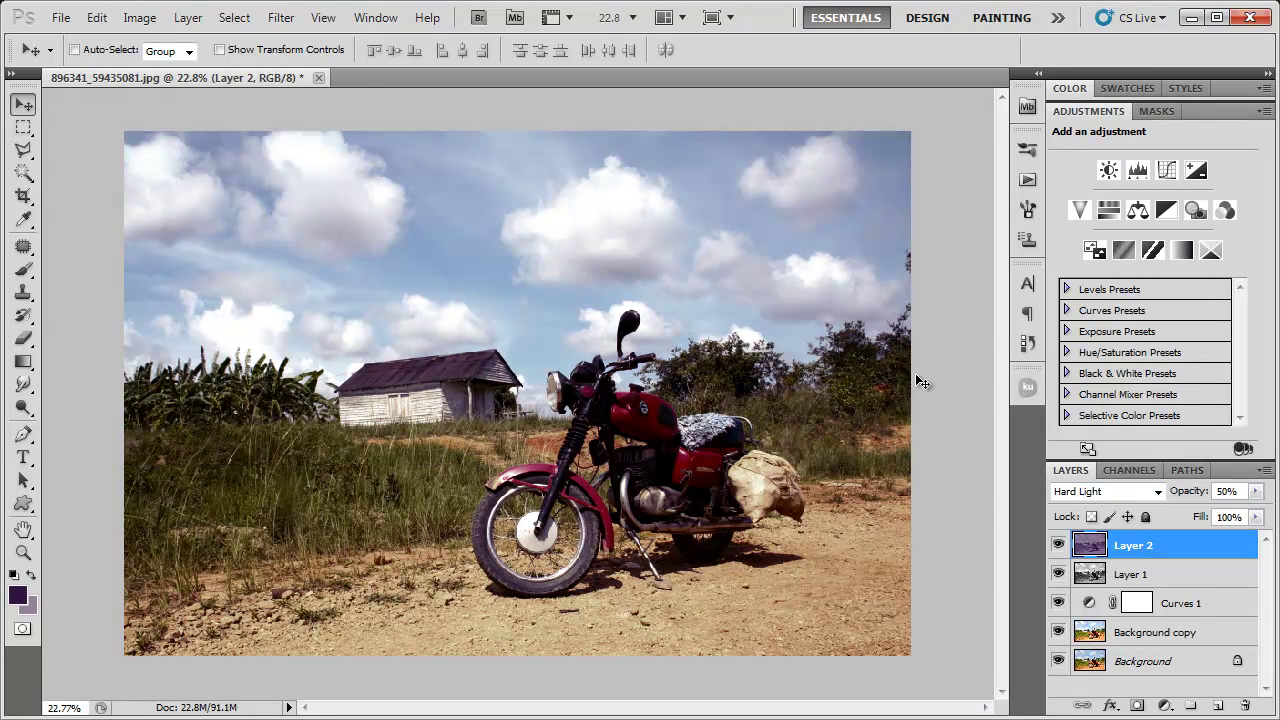
{"action": "left_click", "coordinate": [1218, 706]}
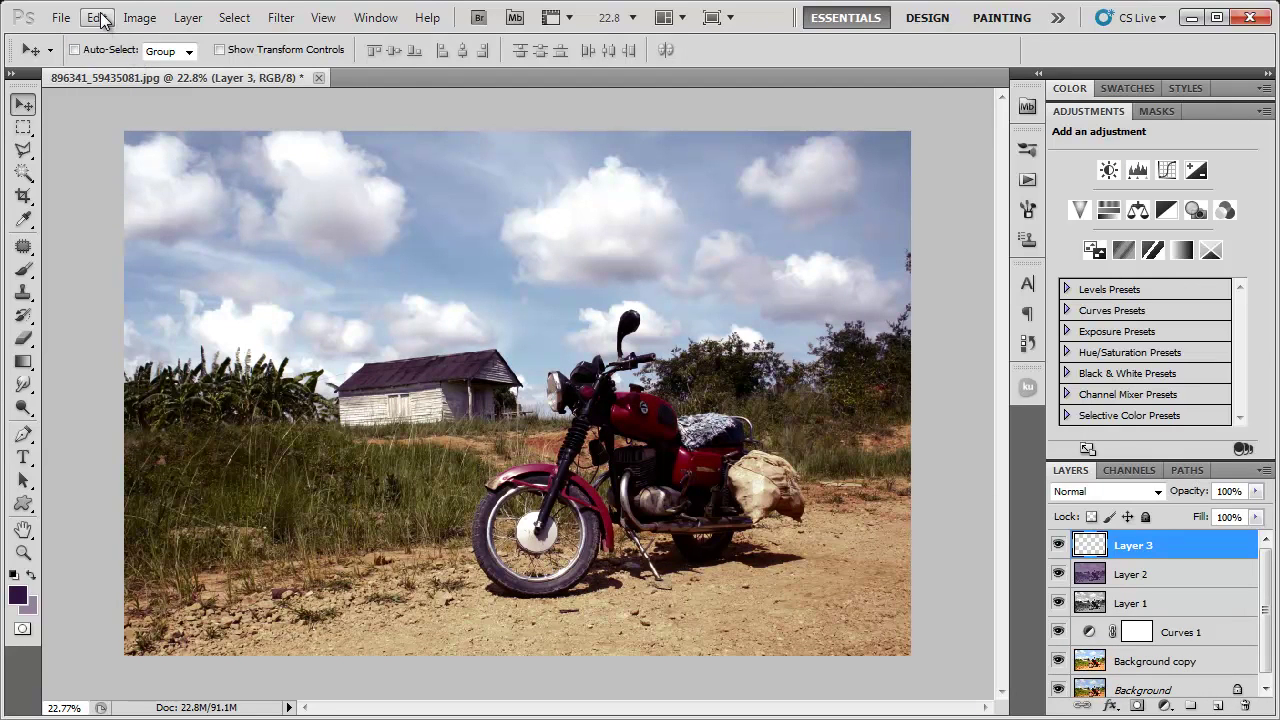
- Fill Layer 3 with solid black
{"action": "left_click", "coordinate": [96, 17]}
{"action": "left_click", "coordinate": [160, 293]}
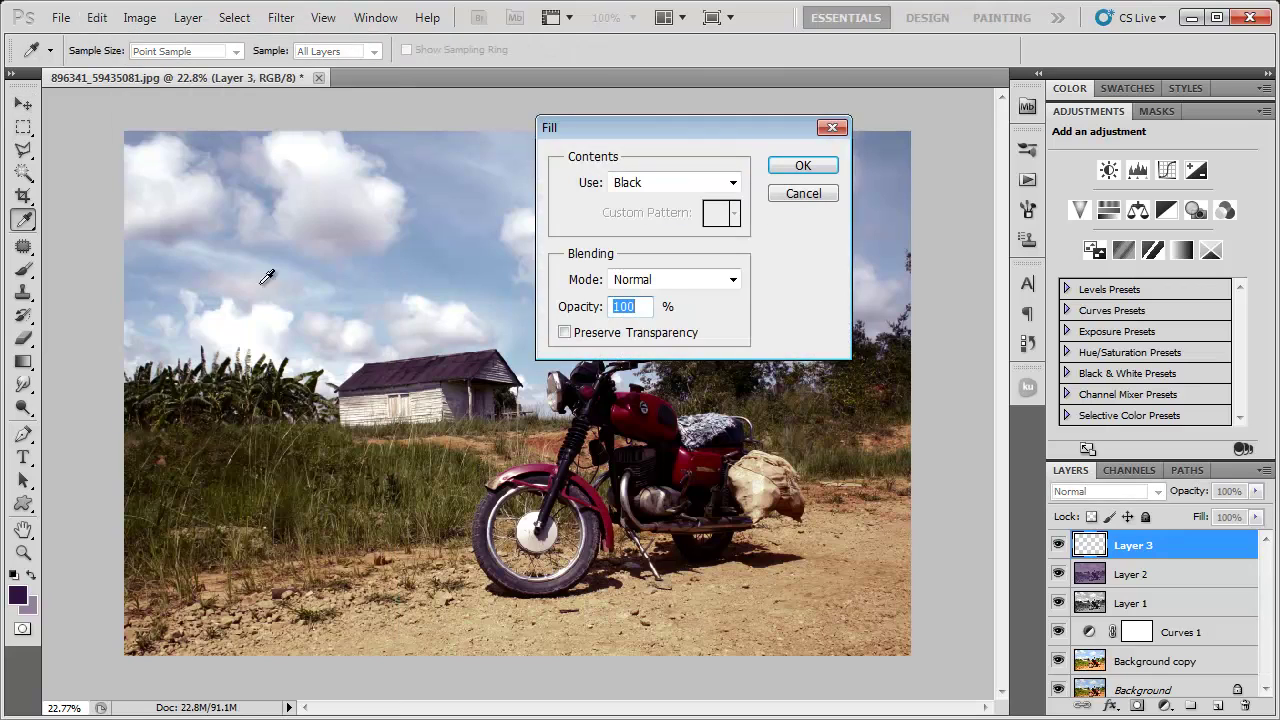
{"action": "left_click", "coordinate": [640, 183]}
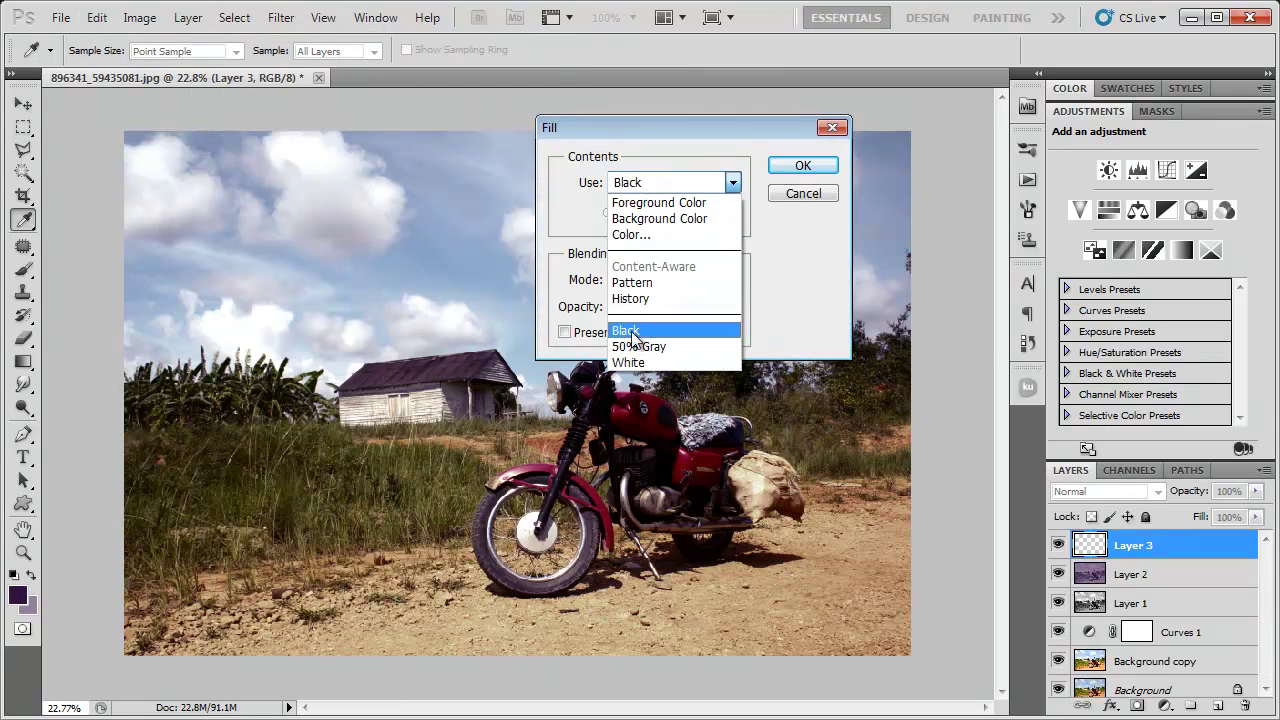
{"action": "left_click", "coordinate": [636, 332]}
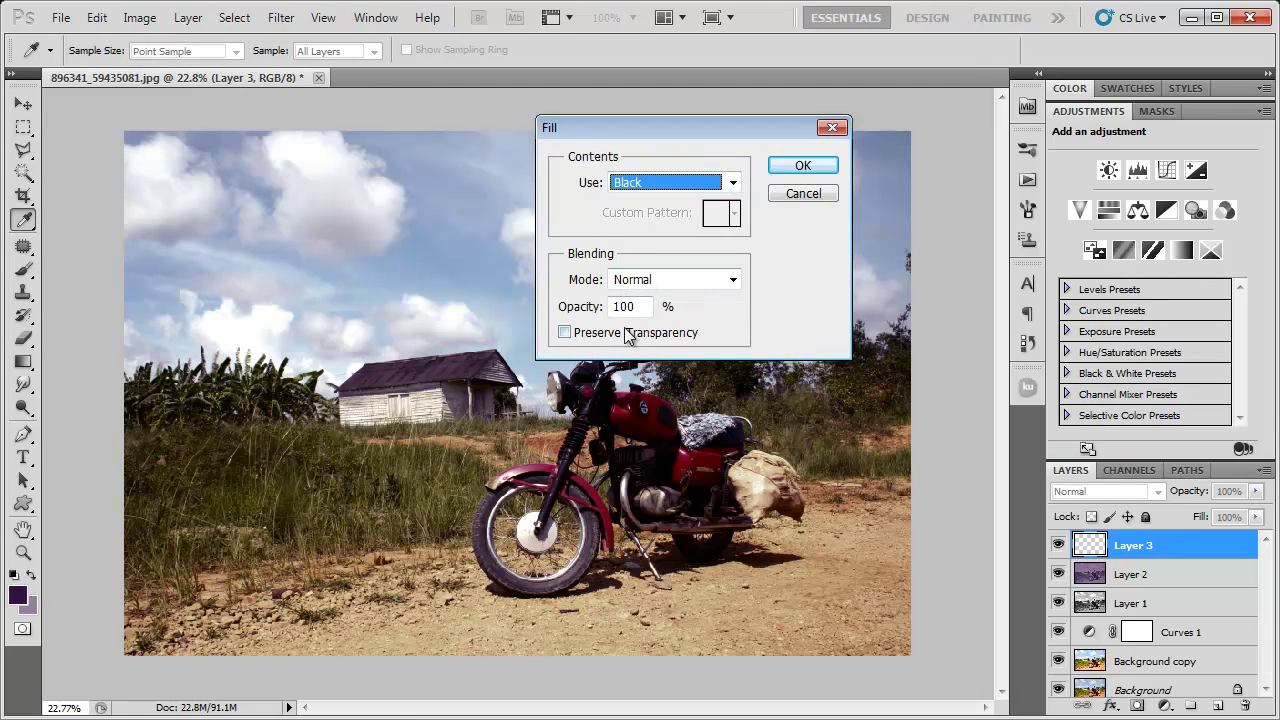
{"action": "left_click", "coordinate": [782, 163]}
{"action": "key", "text": "v"}
- Set Layer 3 to Overlay at 98% opacity and add a white layer mask
{"action": "key", "text": "9"}
{"action": "key", "text": "8"}
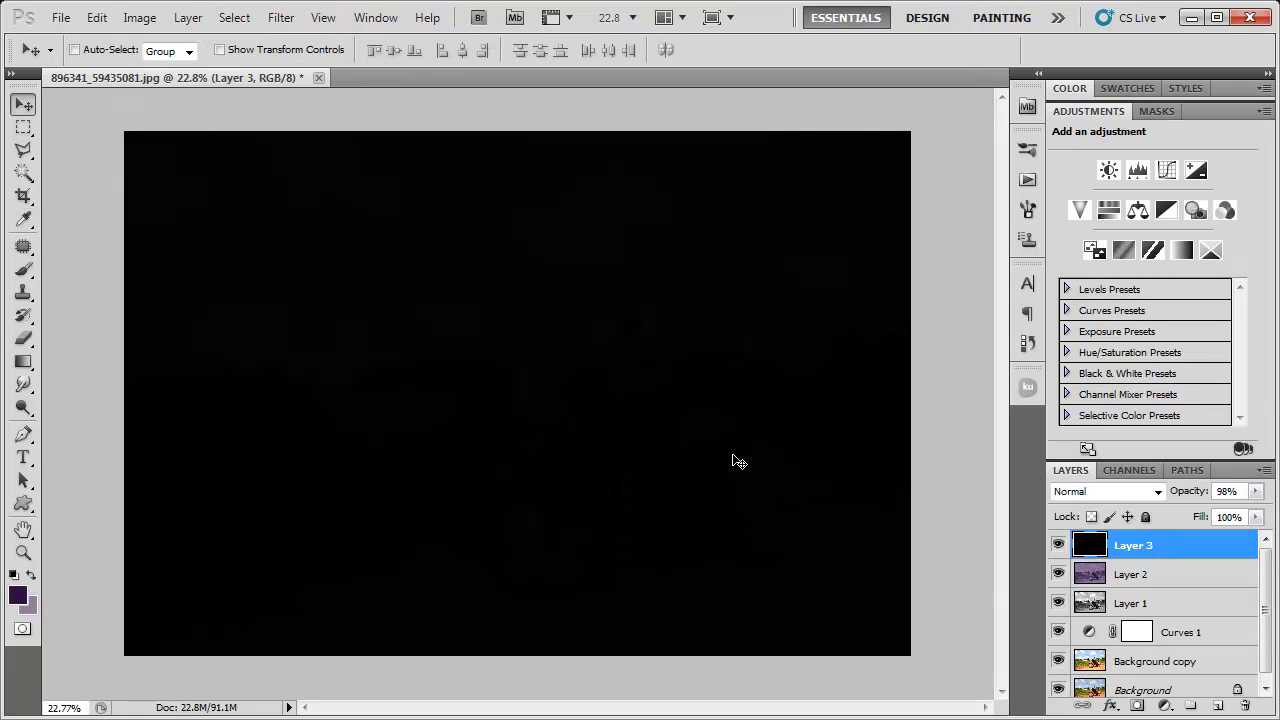
{"action": "left_click", "coordinate": [1125, 494]}
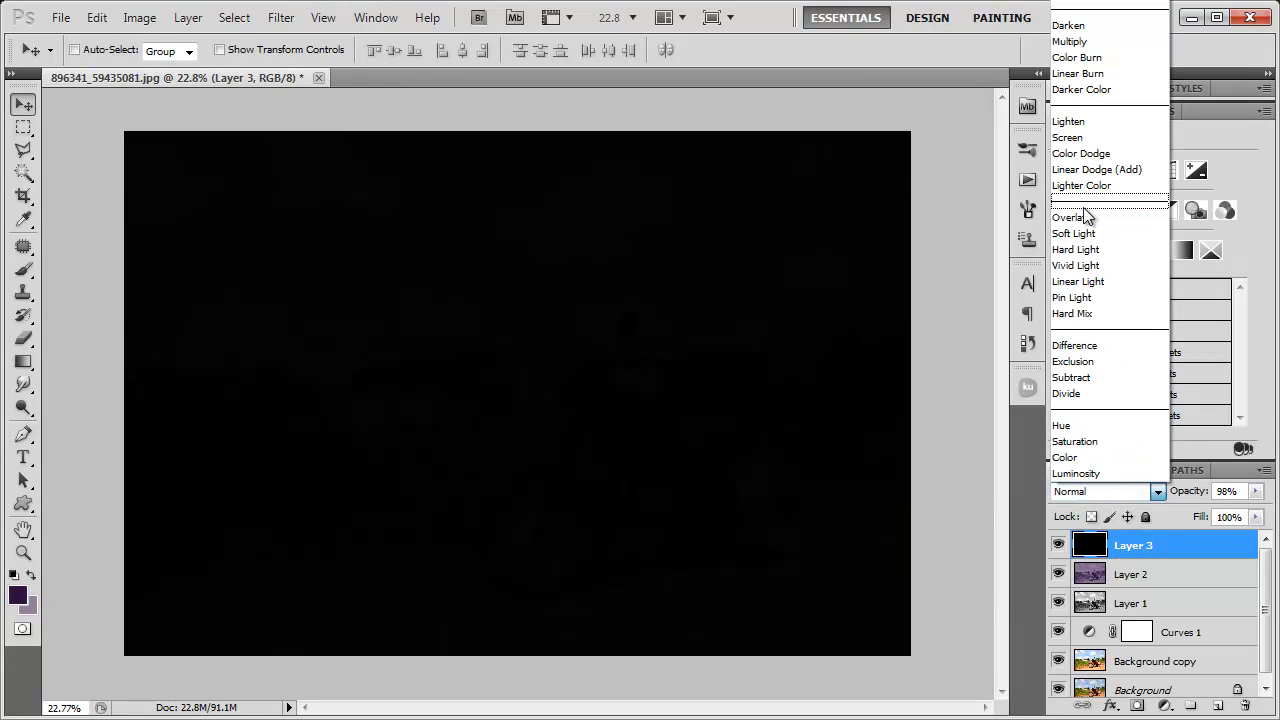
{"action": "left_click", "coordinate": [1075, 217]}
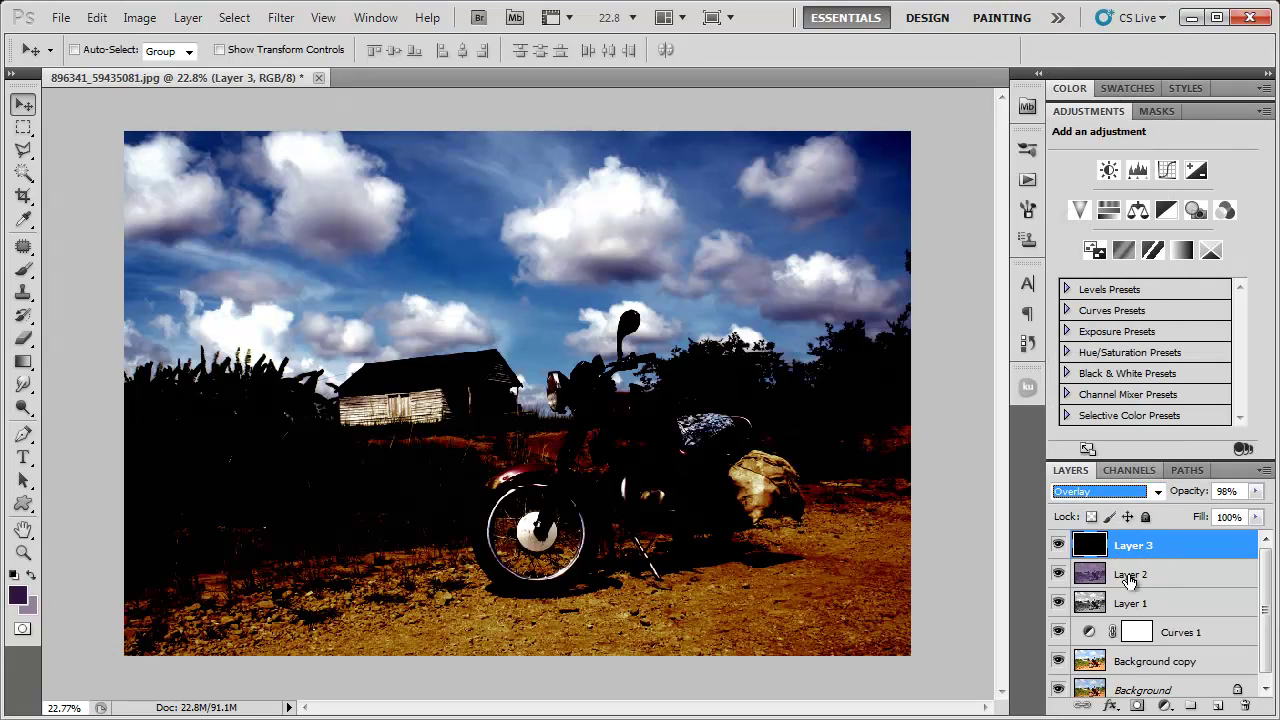
{"action": "left_click", "coordinate": [1140, 708]}
- Paint Layer 3's mask with a soft 1000 px black brush over the motorcycle, grass and ground
{"action": "double_click", "coordinate": [1220, 110]}
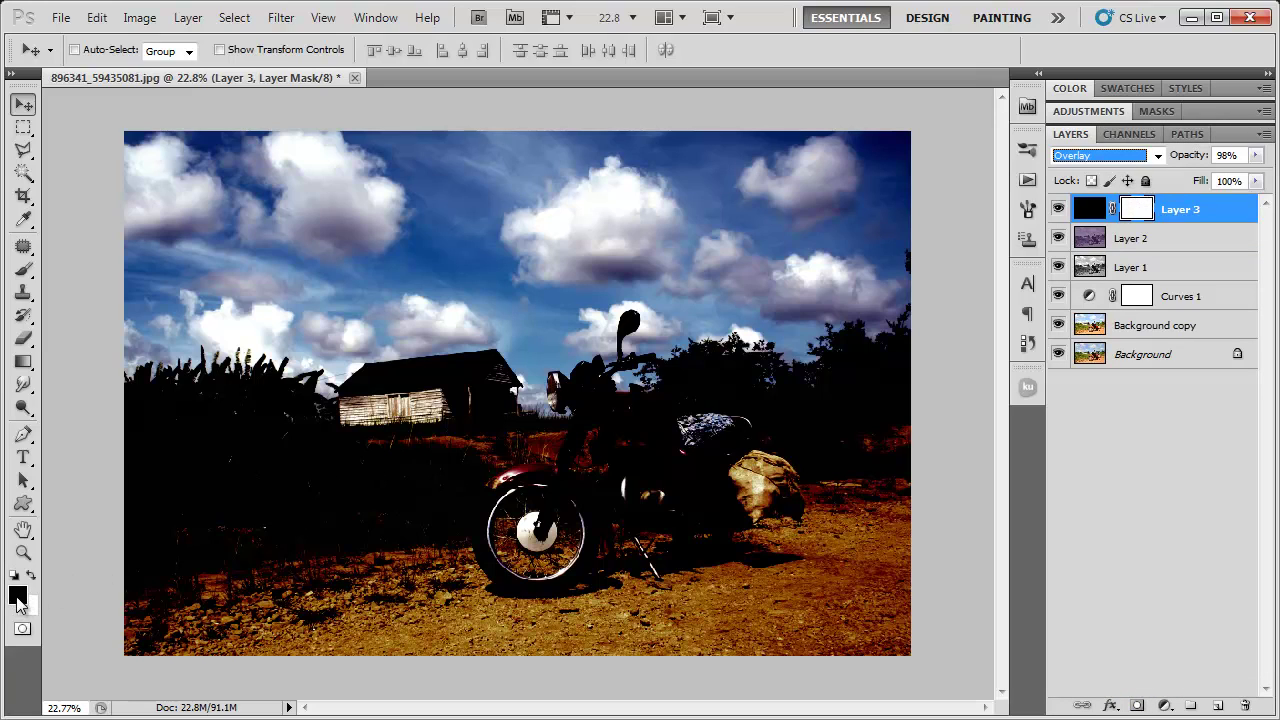
{"action": "left_click", "coordinate": [24, 270]}
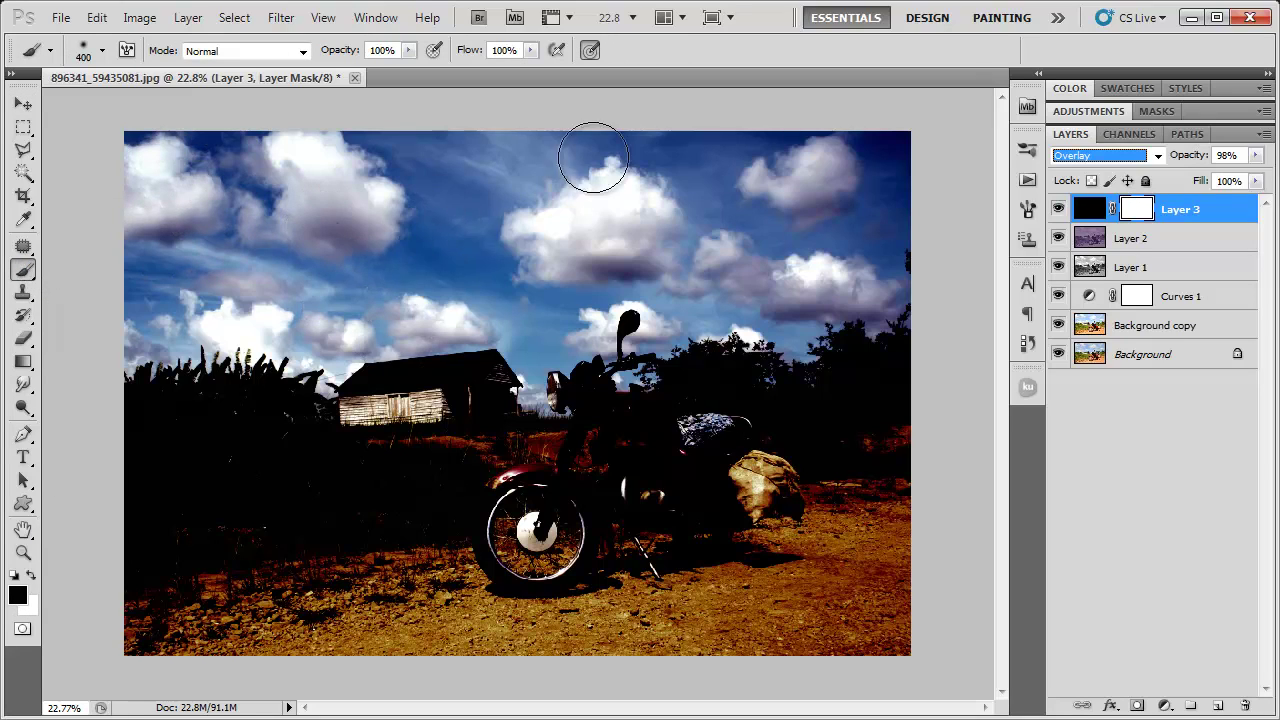
{"action": "left_click", "coordinate": [102, 50]}
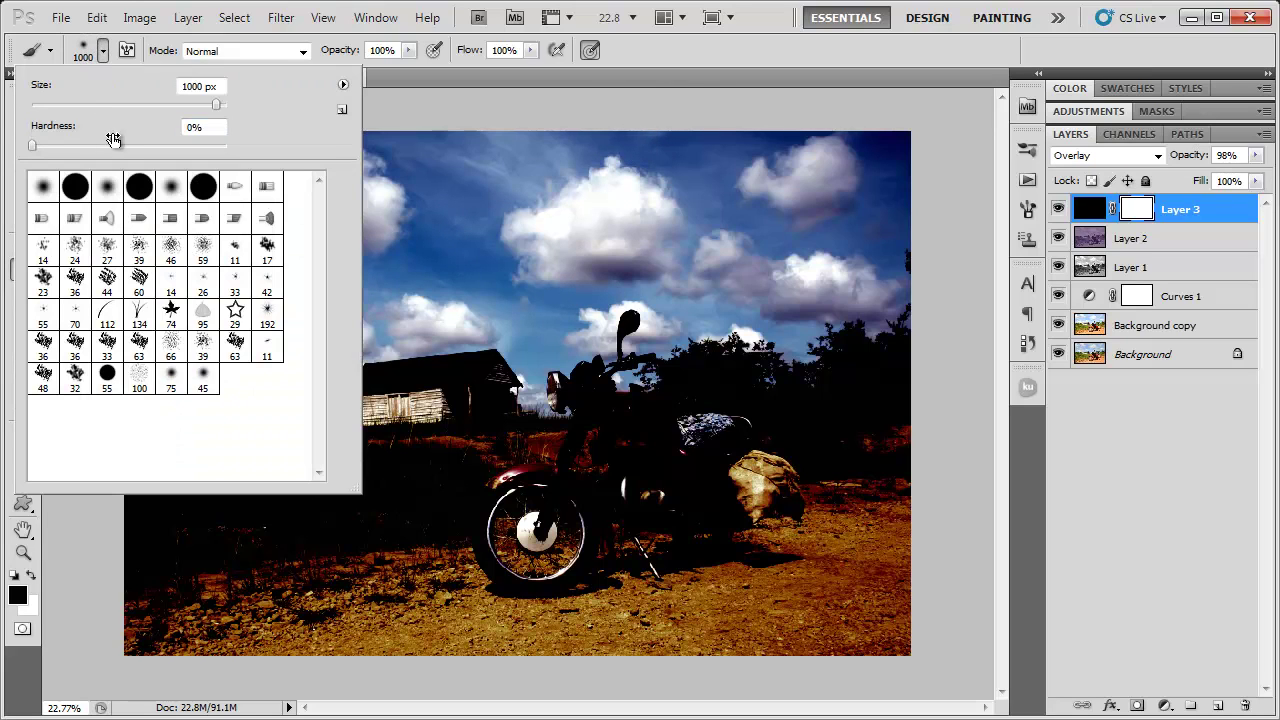
{"action": "left_click", "coordinate": [720, 86]}
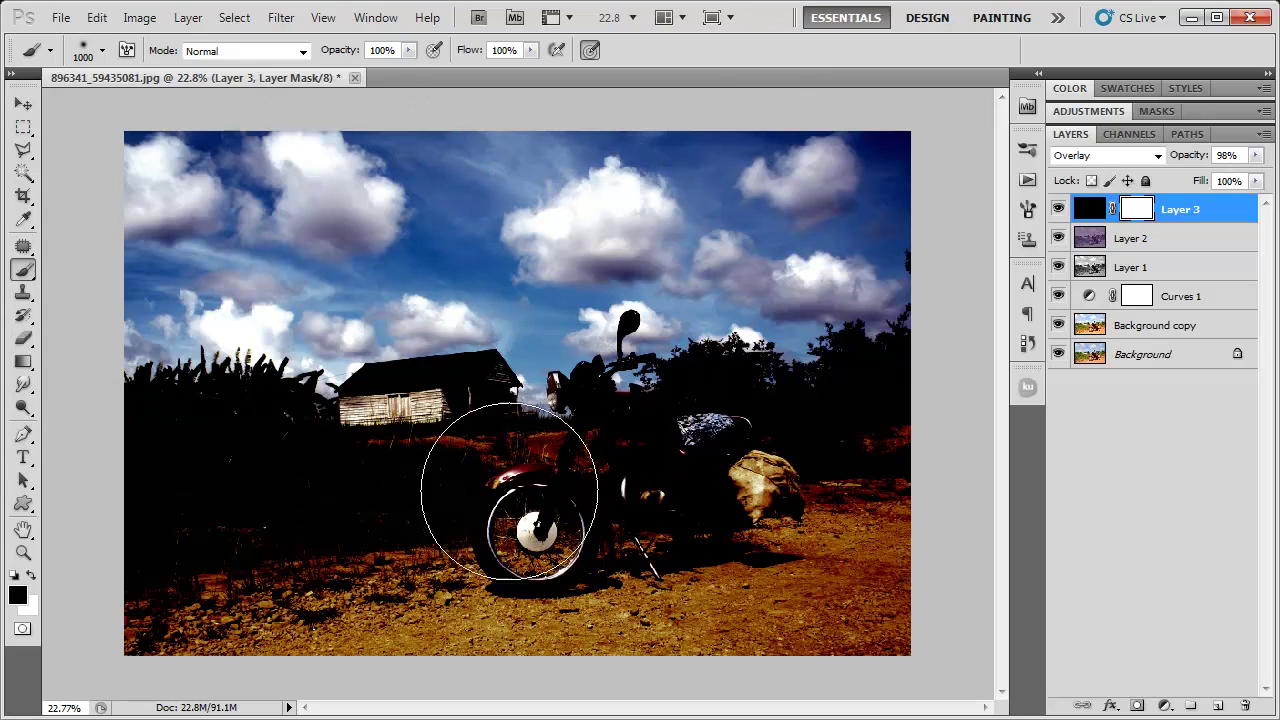
{"action": "mouse_move", "coordinate": [580, 449]}
{"action": "left_mouse_down"}
{"action": "mouse_move", "coordinate": [700, 500]}
{"action": "mouse_move", "coordinate": [618, 433]}
{"action": "left_mouse_up"}
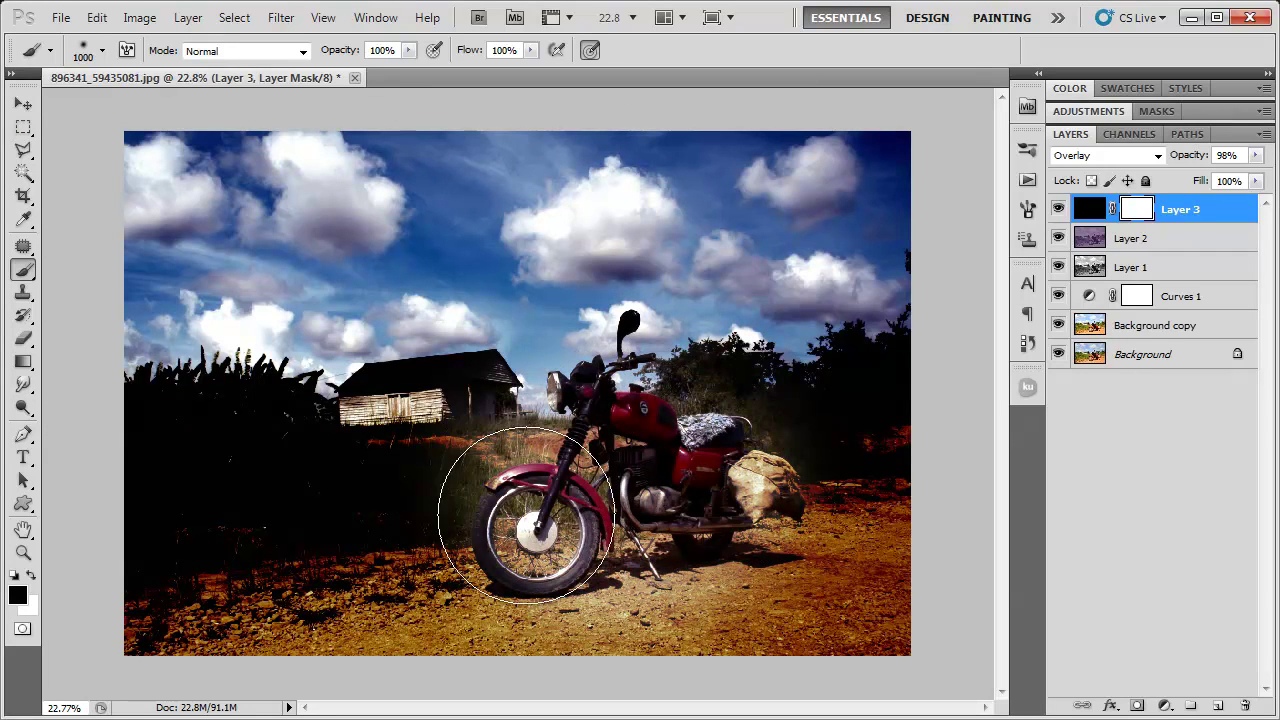
{"action": "mouse_move", "coordinate": [528, 520]}
{"action": "left_mouse_down"}
{"action": "mouse_move", "coordinate": [562, 560]}
{"action": "mouse_move", "coordinate": [706, 540]}
{"action": "mouse_move", "coordinate": [726, 482]}
{"action": "mouse_move", "coordinate": [676, 403]}
{"action": "mouse_move", "coordinate": [573, 393]}
{"action": "mouse_move", "coordinate": [501, 430]}
{"action": "mouse_move", "coordinate": [488, 498]}
{"action": "mouse_move", "coordinate": [536, 558]}
{"action": "mouse_move", "coordinate": [625, 444]}
{"action": "mouse_move", "coordinate": [657, 502]}
{"action": "mouse_move", "coordinate": [728, 502]}
{"action": "left_mouse_up"}
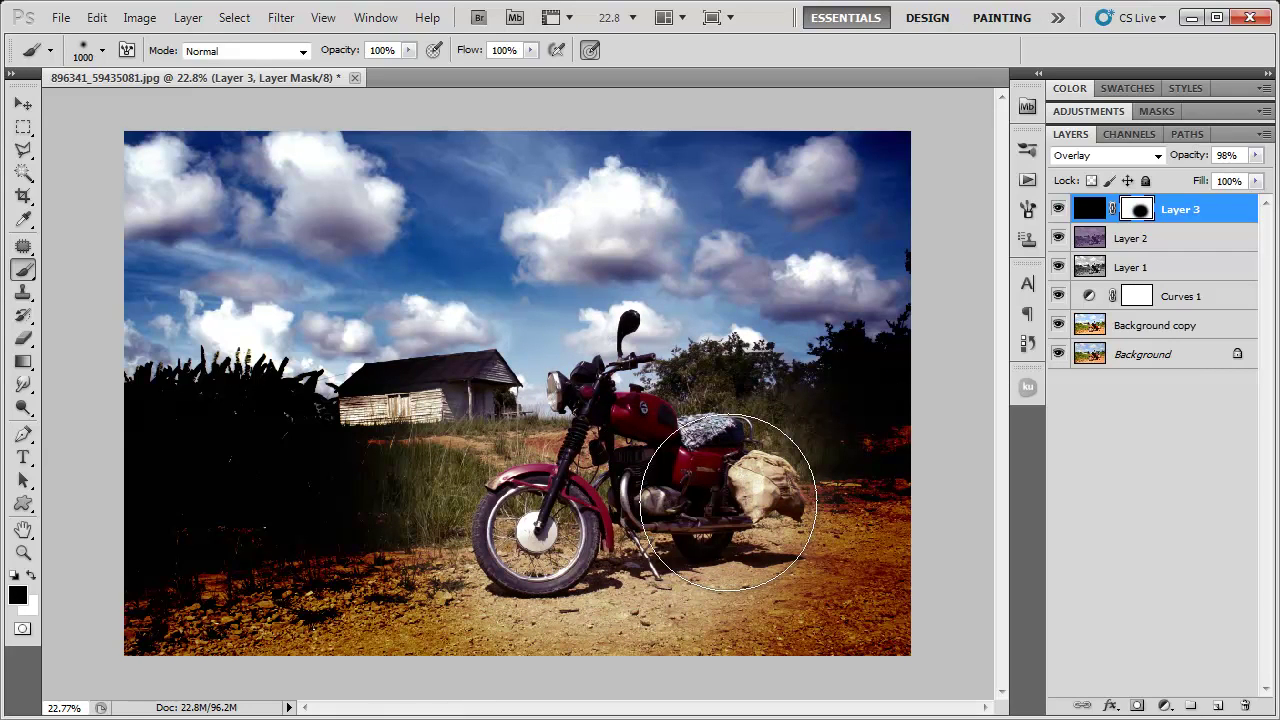
- On a new Layer 4, paint soft black across the top of the sky with a slightly smaller brush
{"action": "left_click", "coordinate": [1218, 706]}
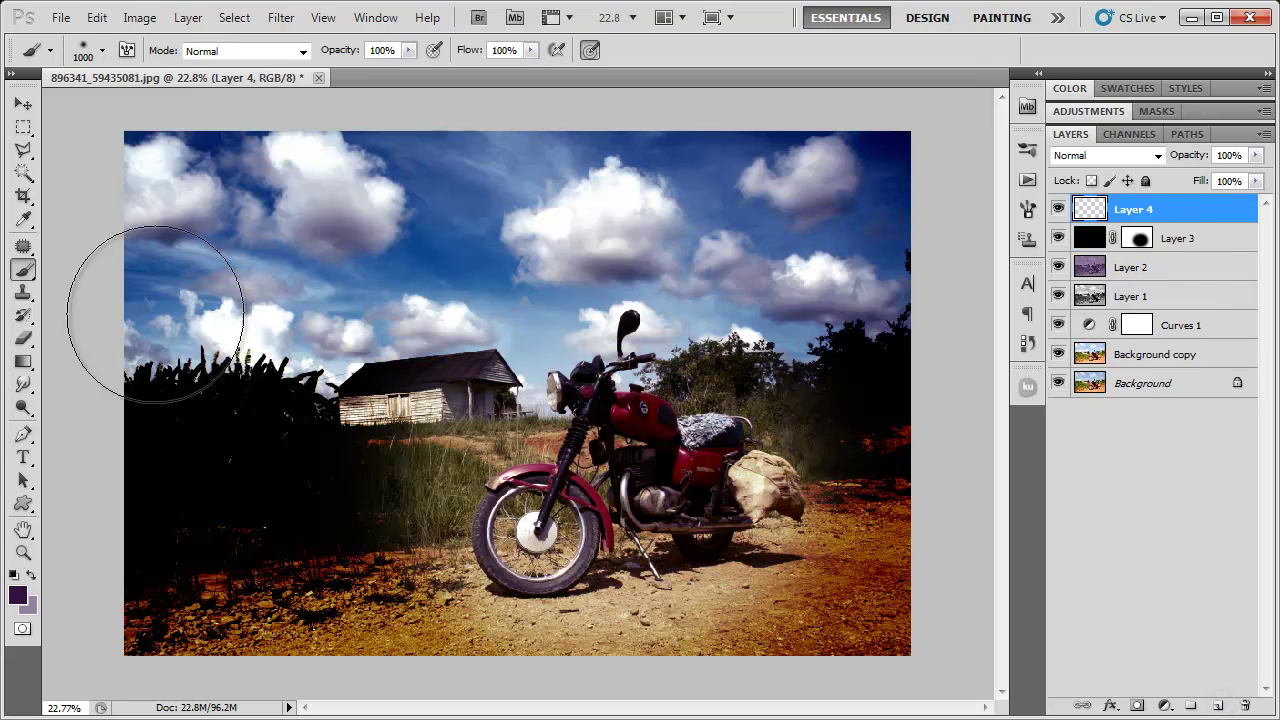
{"action": "left_click", "coordinate": [13, 576]}
{"action": "key", "text": "bracketleft"}
{"action": "mouse_move", "coordinate": [234, 203]}
{"action": "left_mouse_down"}
{"action": "mouse_move", "coordinate": [320, 166]}
{"action": "mouse_move", "coordinate": [183, 163]}
{"action": "mouse_move", "coordinate": [686, 129]}
{"action": "mouse_move", "coordinate": [809, 157]}
{"action": "mouse_move", "coordinate": [171, 663]}
{"action": "mouse_move", "coordinate": [95, 598]}
{"action": "mouse_move", "coordinate": [914, 663]}
{"action": "mouse_move", "coordinate": [871, 691]}
{"action": "mouse_move", "coordinate": [720, 640]}
{"action": "left_mouse_up"}
- Blend Layer 4 in Color mode at 76% opacity
{"action": "left_click", "coordinate": [1105, 157]}
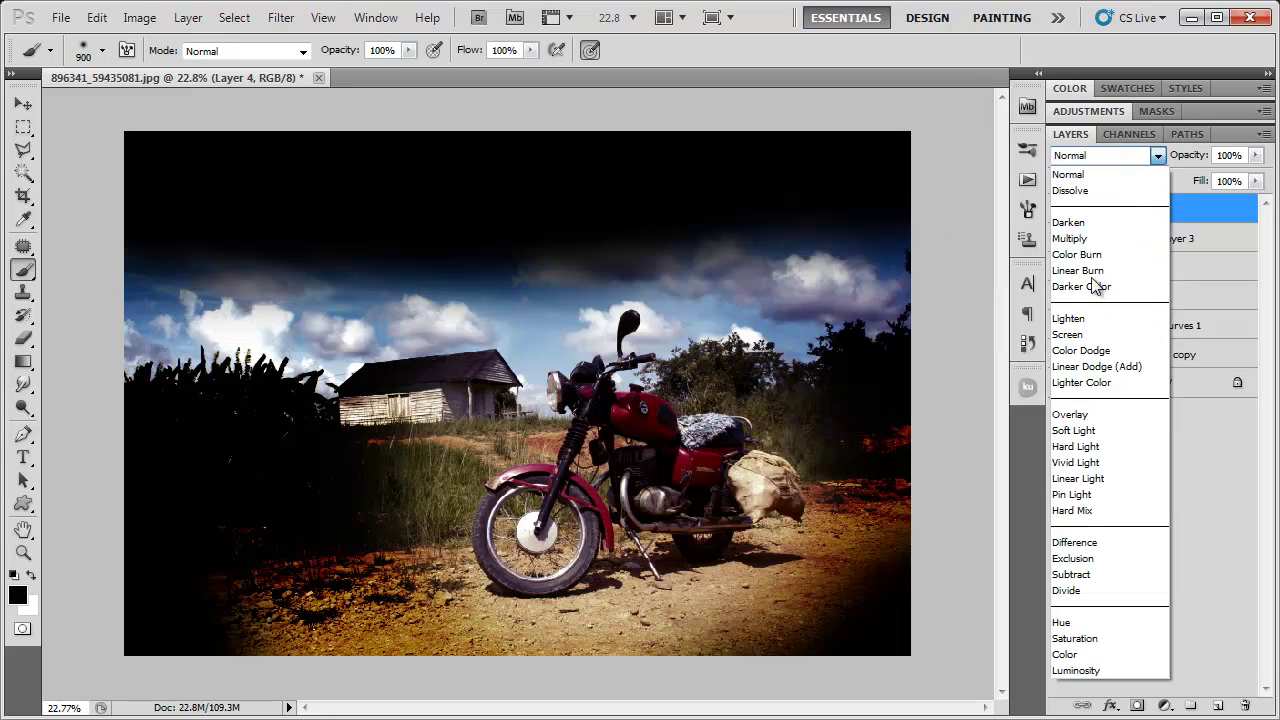
{"action": "left_click", "coordinate": [1070, 652]}
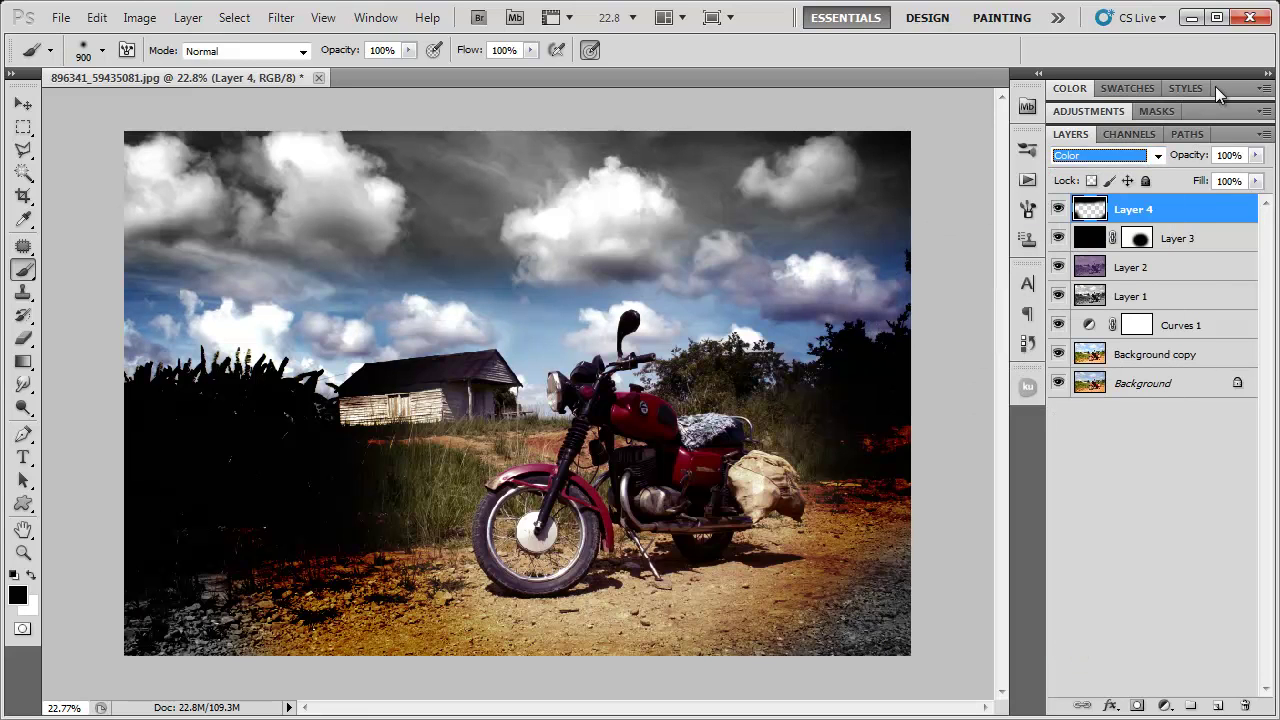
{"action": "left_click_drag", "start_coordinate": [1201, 156], "coordinate": [1184, 160]}
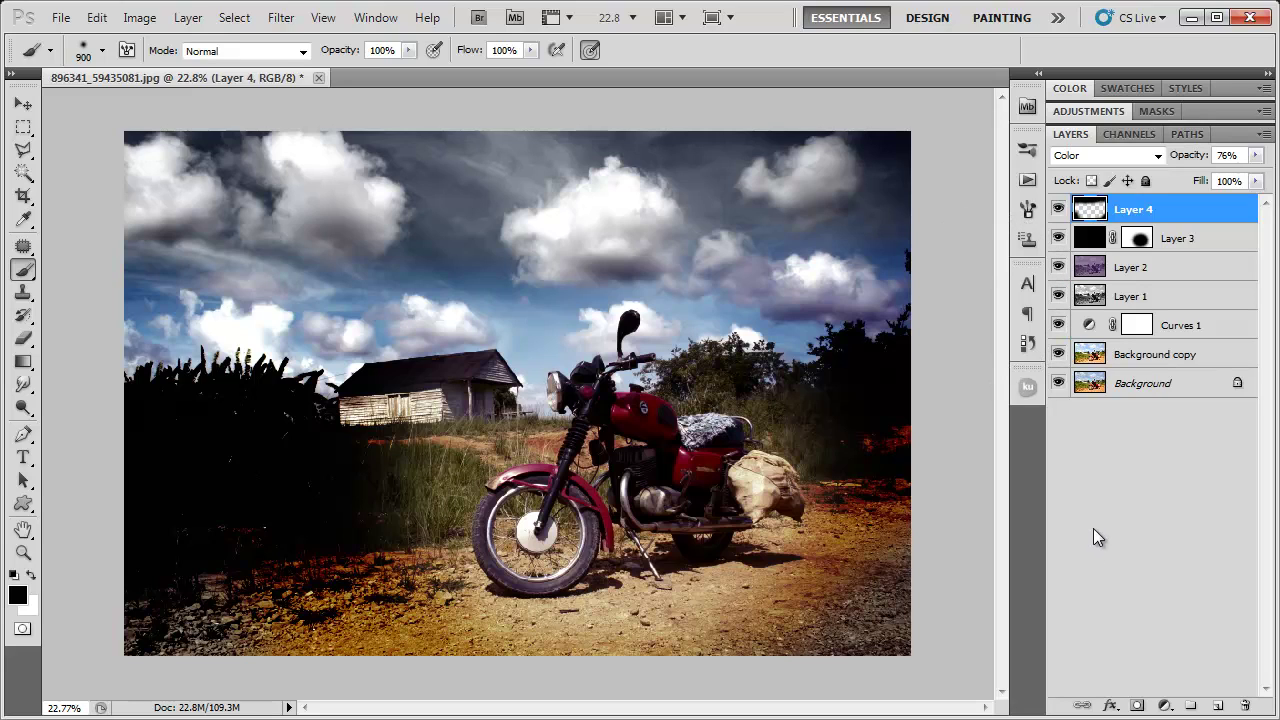
- Select the whole canvas, Copy Merged, and paste it as new Layer 5 on top
{"action": "left_click", "coordinate": [234, 17]}
{"action": "left_click", "coordinate": [242, 39]}
{"action": "left_click", "coordinate": [96, 17]}
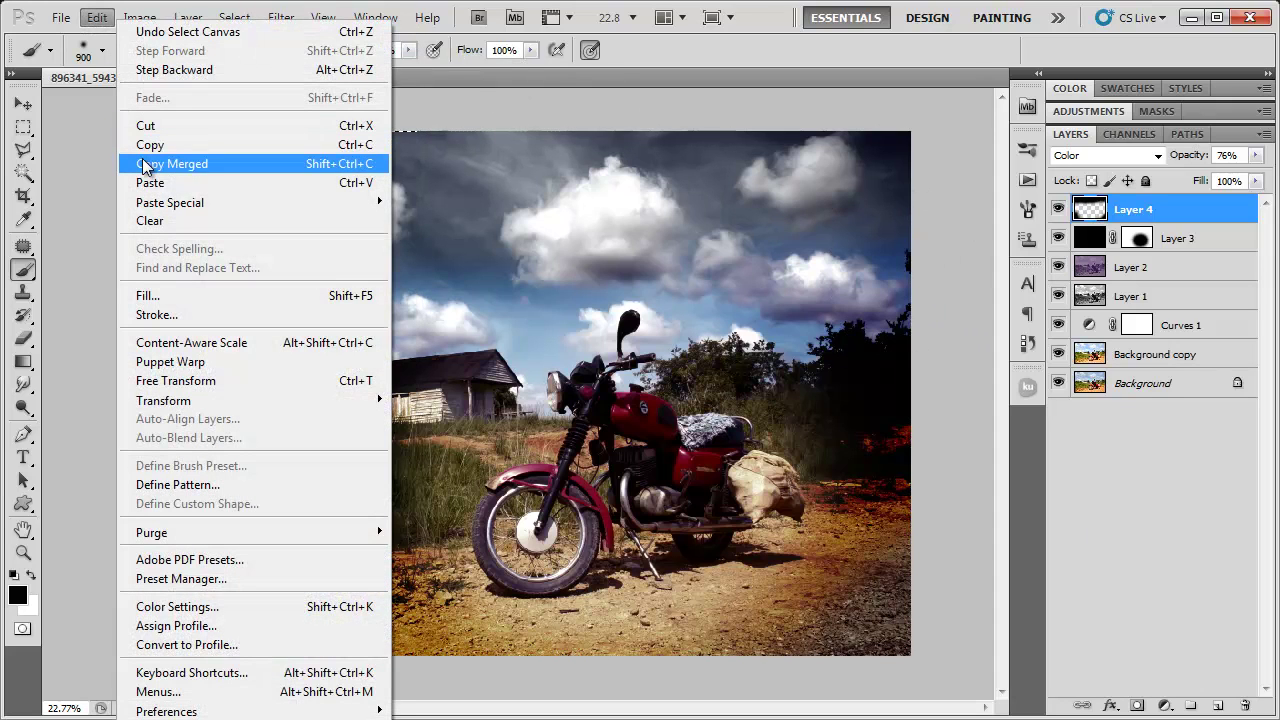
{"action": "left_click", "coordinate": [150, 163]}
{"action": "left_click", "coordinate": [96, 17]}
{"action": "left_click", "coordinate": [145, 184]}
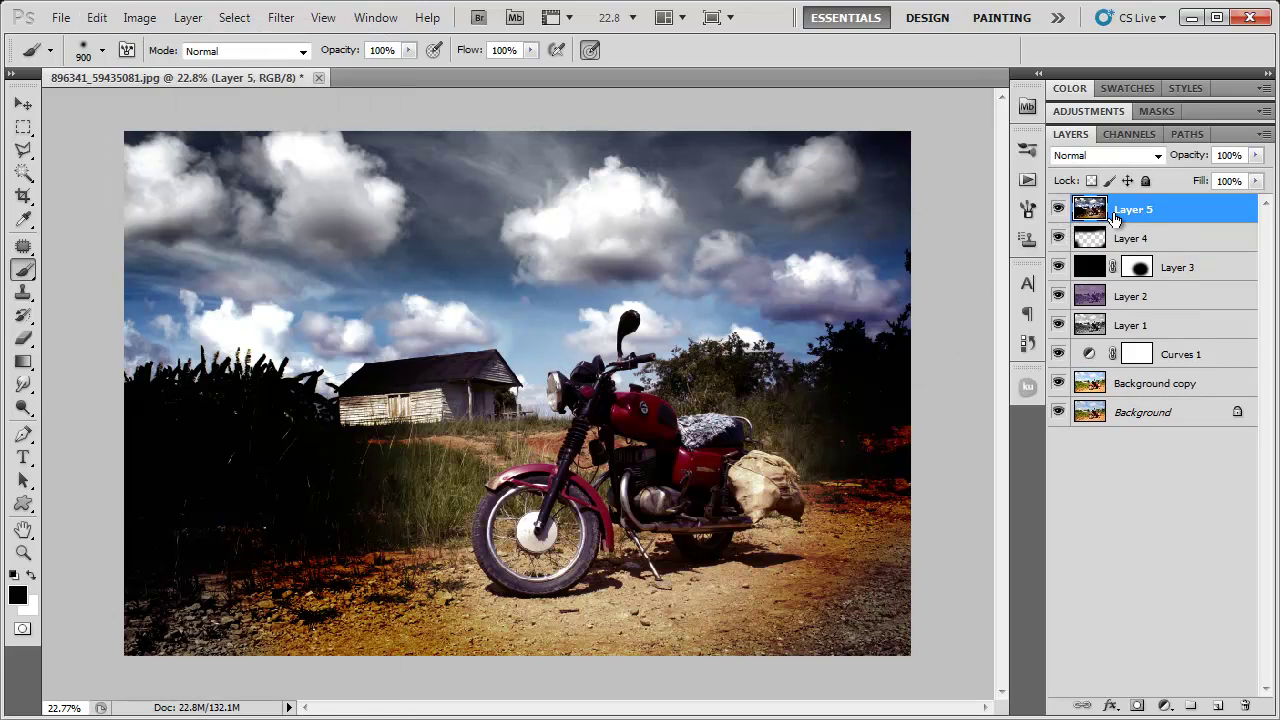
- Dodge the highlights (24%) on the exhaust pipe, engine casing, headlight and tank
{"action": "scroll", "coordinate": [615, 510], "scroll_direction": "up", "scroll_amount": 6}
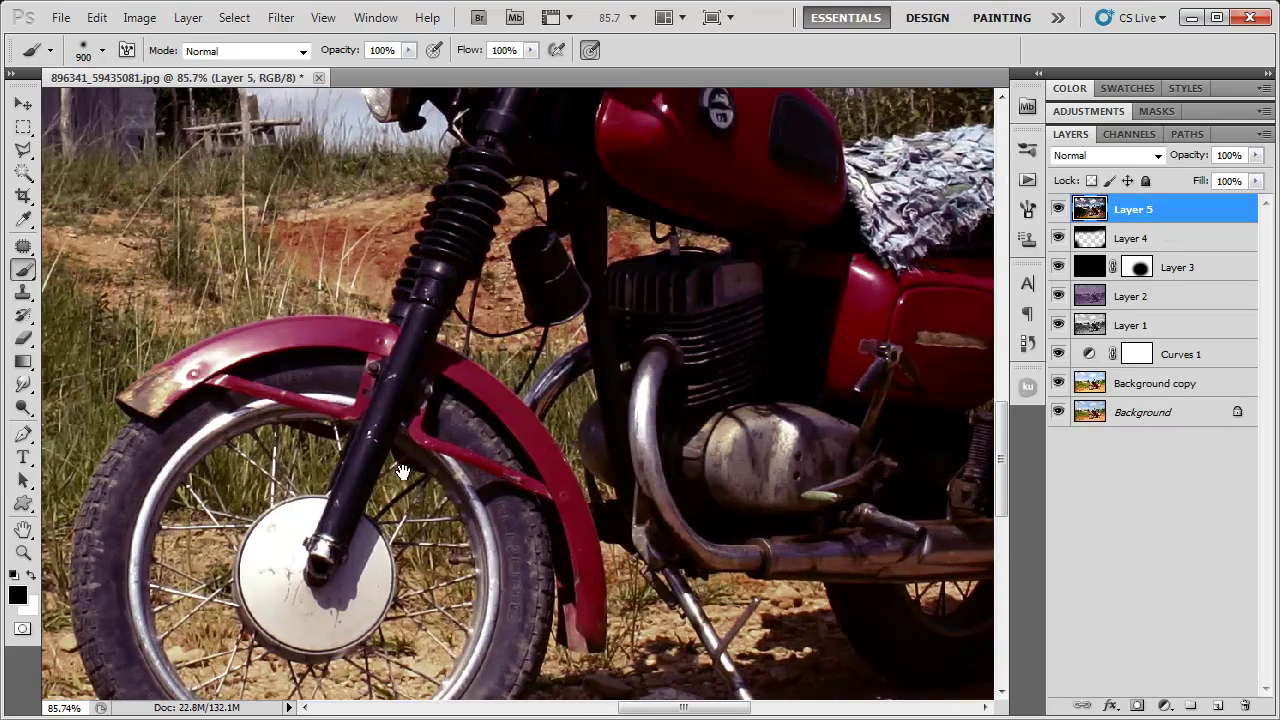
{"action": "left_click_drag", "start_coordinate": [402, 472], "coordinate": [409, 400]}
{"action": "left_click", "coordinate": [23, 406]}
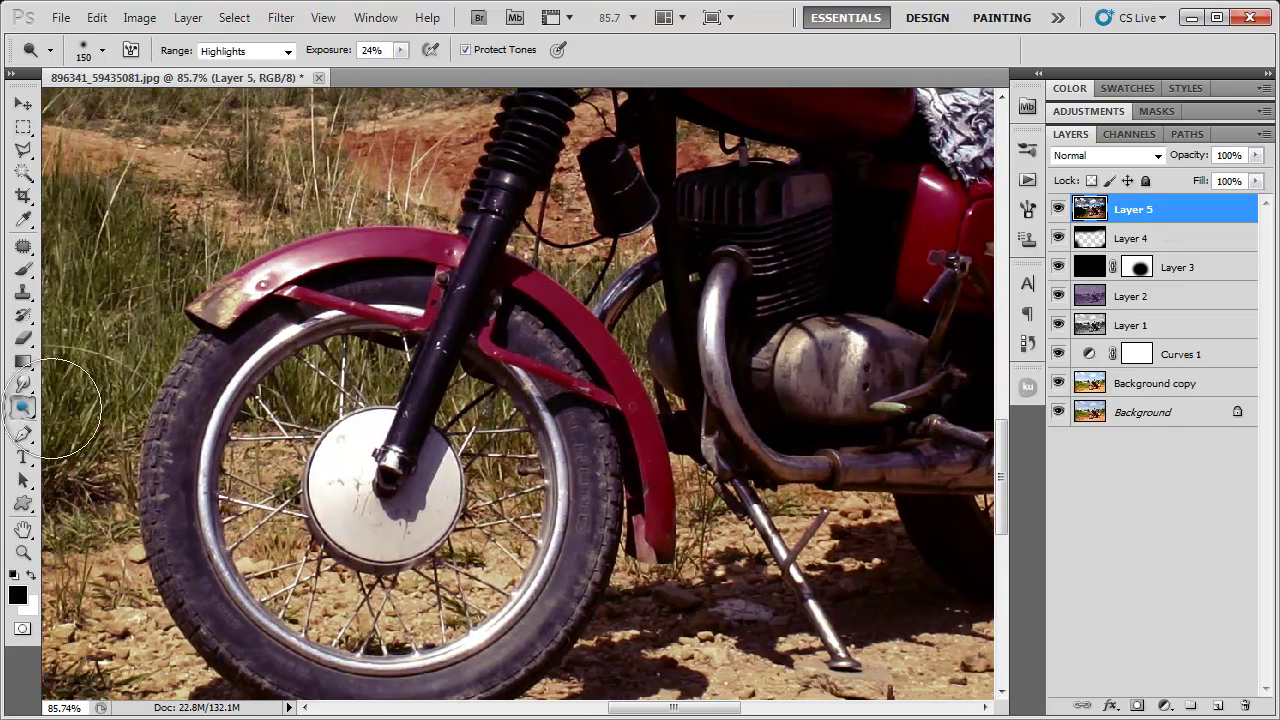
{"action": "left_click", "coordinate": [23, 406]}
{"action": "left_click", "coordinate": [95, 406]}
{"action": "left_click_drag", "start_coordinate": [864, 388], "coordinate": [584, 432]}
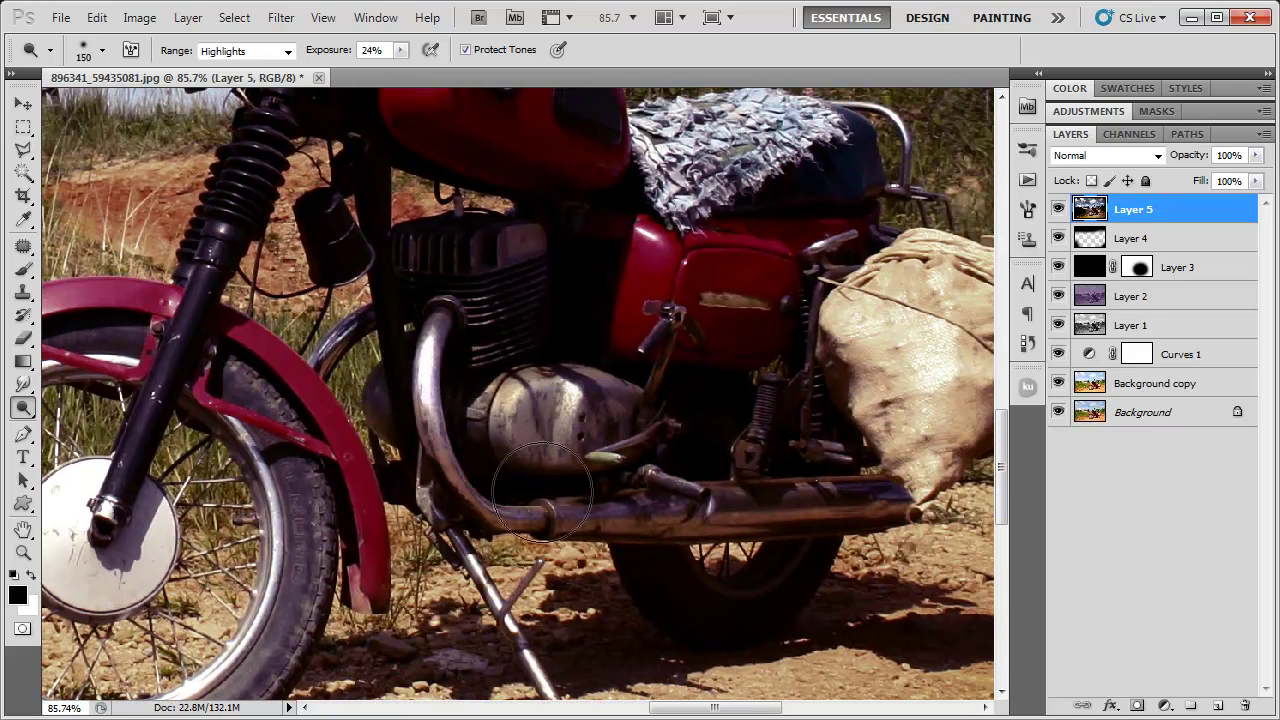
{"action": "mouse_move", "coordinate": [670, 500]}
{"action": "left_mouse_down"}
{"action": "mouse_move", "coordinate": [860, 493]}
{"action": "mouse_move", "coordinate": [667, 497]}
{"action": "mouse_move", "coordinate": [602, 452]}
{"action": "mouse_move", "coordinate": [505, 437]}
{"action": "left_mouse_up"}
{"action": "left_click_drag", "start_coordinate": [566, 329], "coordinate": [636, 549]}
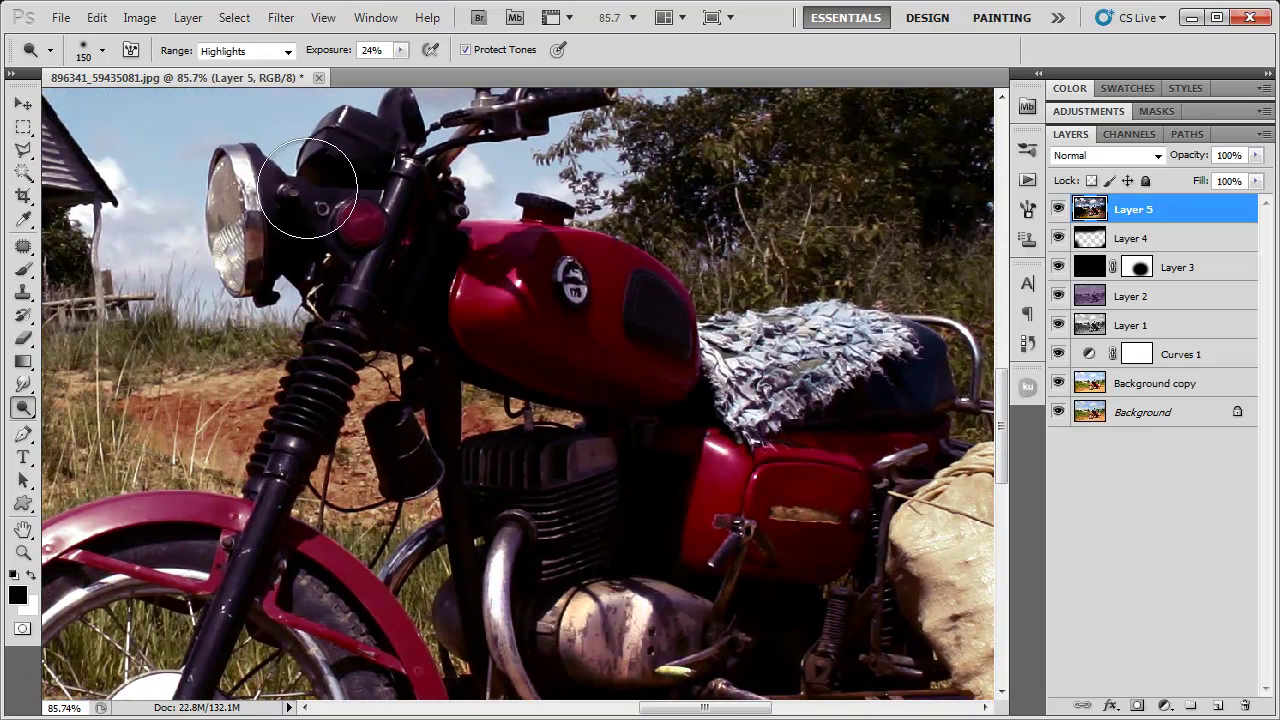
{"action": "mouse_move", "coordinate": [250, 197]}
{"action": "left_mouse_down"}
{"action": "mouse_move", "coordinate": [296, 257]}
{"action": "mouse_move", "coordinate": [343, 234]}
{"action": "left_mouse_up"}
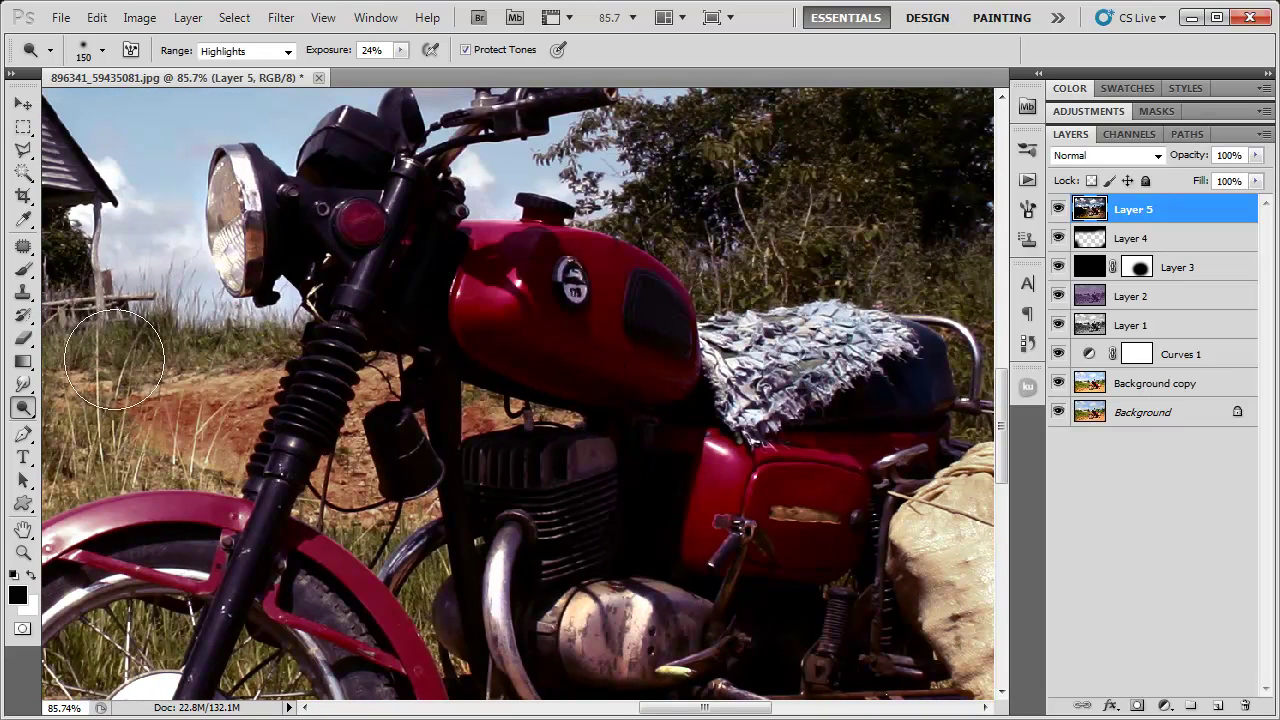
- Switch to the Burn tool with a 70 px brush and zoom out to the whole photo
{"action": "right_click", "coordinate": [23, 408]}
{"action": "left_click", "coordinate": [100, 423]}
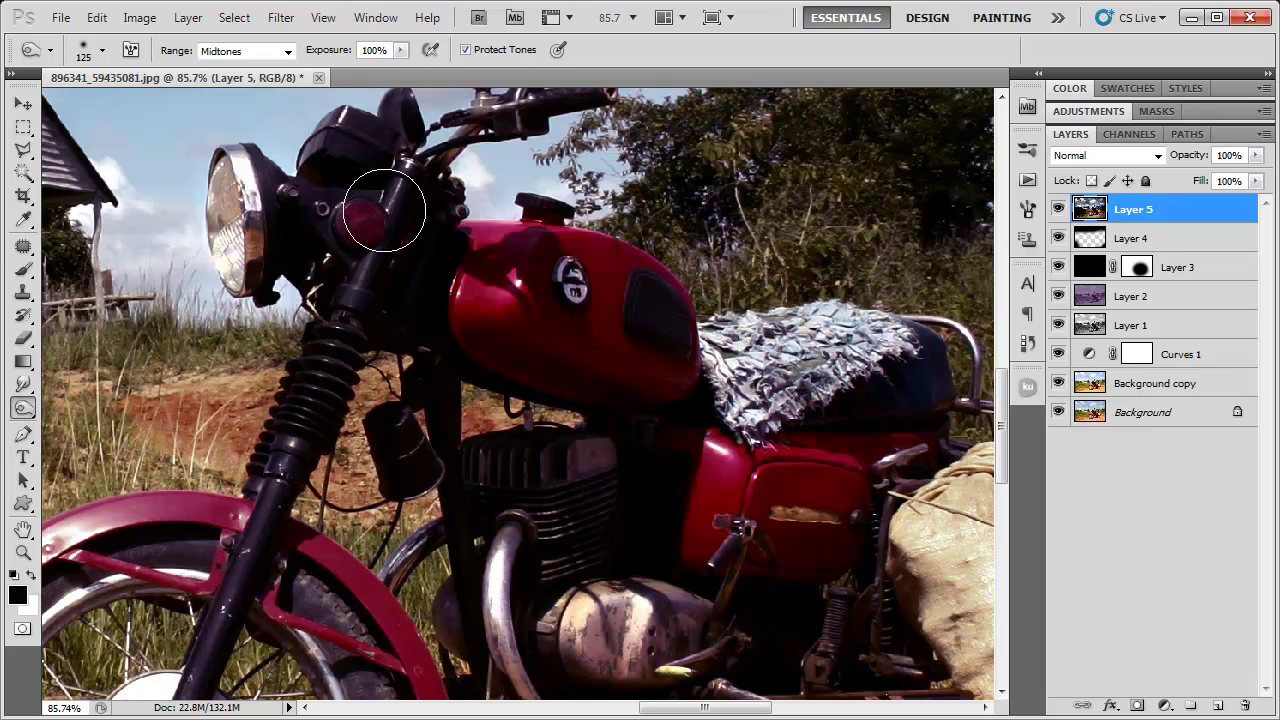
{"action": "scroll", "coordinate": [450, 140], "scroll_direction": "down", "scroll_amount": 10}
{"action": "scroll", "coordinate": [450, 140], "scroll_direction": "left", "scroll_amount": 5}
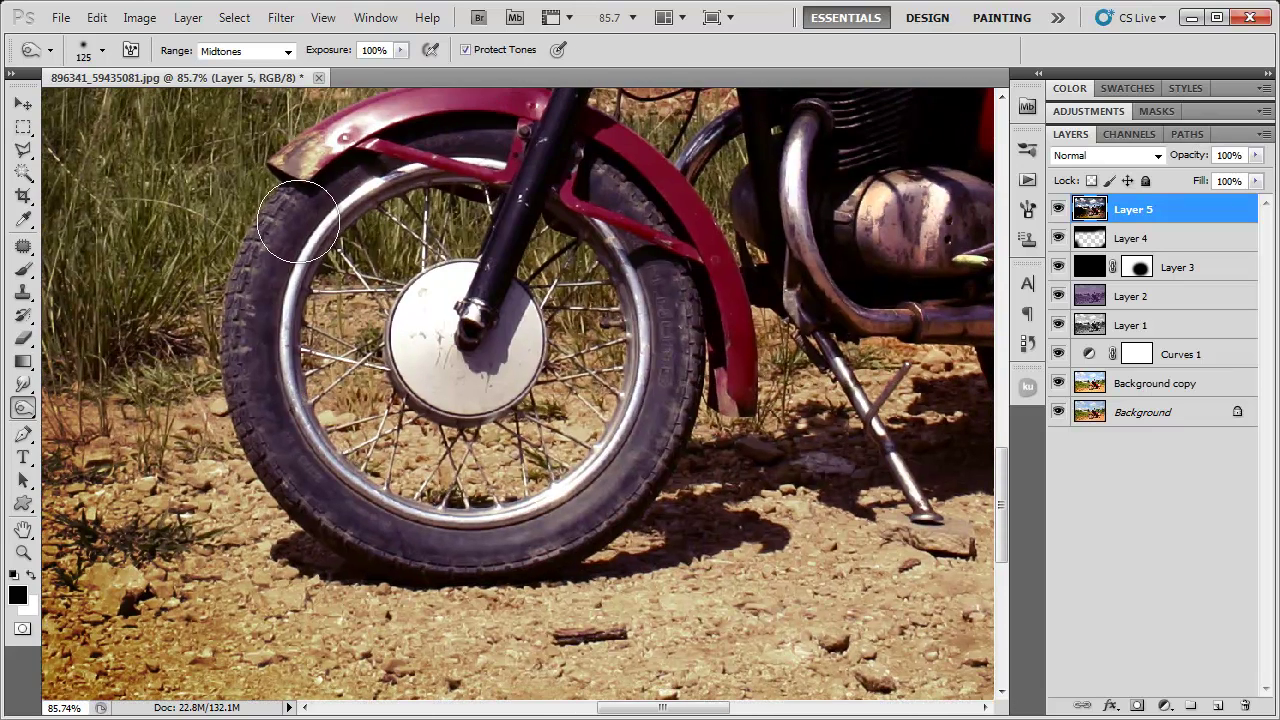
{"action": "key", "text": "bracketleft"}
{"action": "key", "text": "bracketleft"}
{"action": "key", "text": "bracketleft"}
{"action": "key", "text": "bracketleft"}
{"action": "key", "text": "ctrl+minus"}
{"action": "key", "text": "ctrl+minus"}
{"action": "key", "text": "ctrl+minus"}
{"action": "key", "text": "ctrl+minus"}
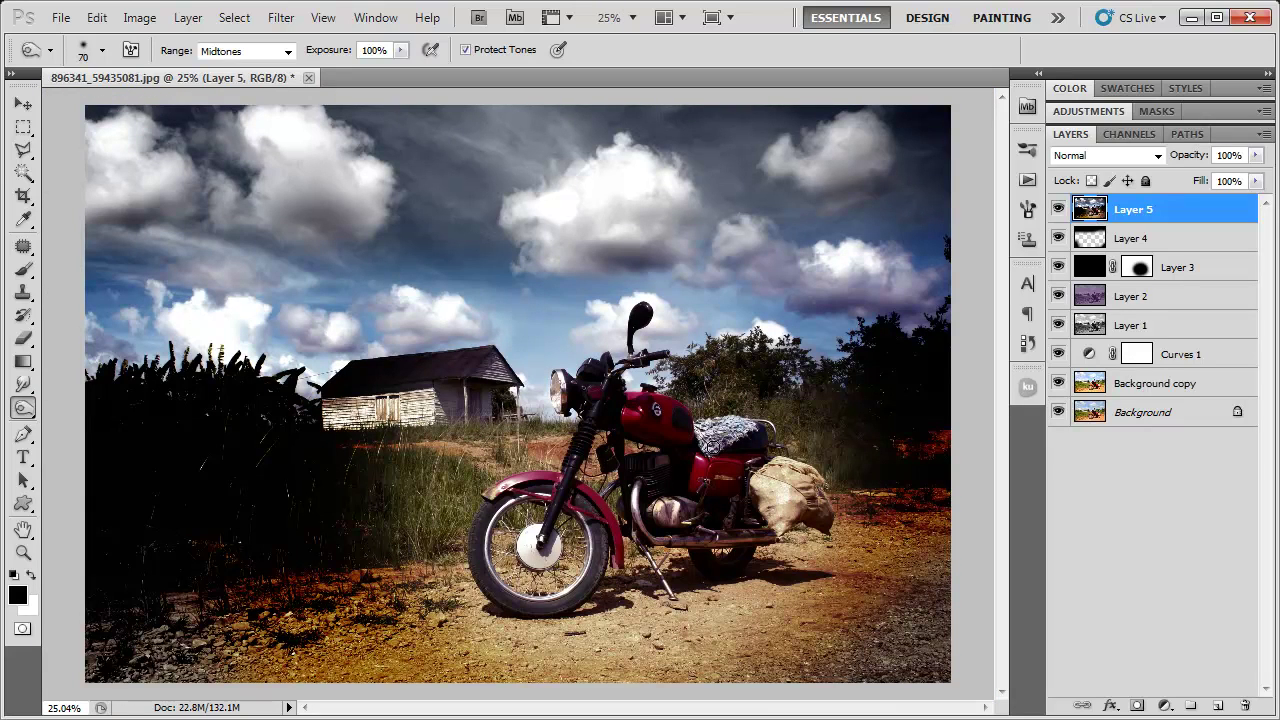
{"action": "left_click", "coordinate": [1058, 210]}
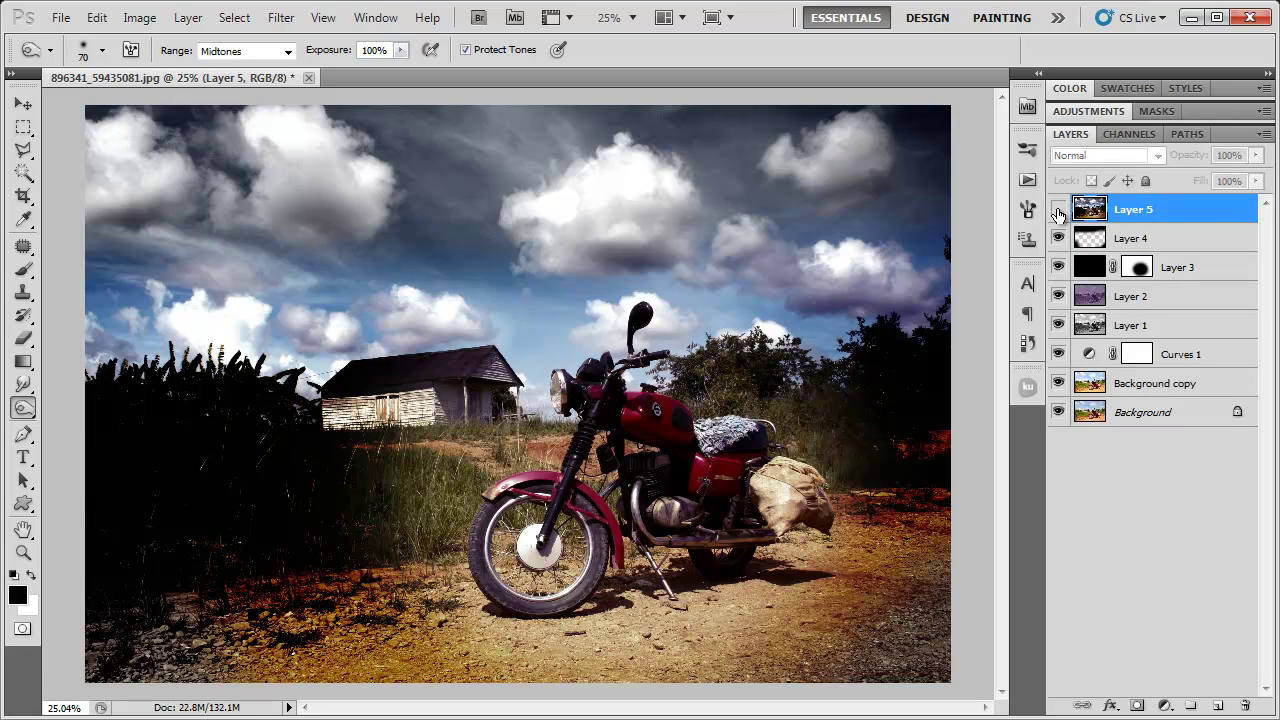
{"action": "left_click", "coordinate": [1058, 210]}
{"action": "left_click", "coordinate": [1150, 460]}
{"action": "key", "text": "v"}
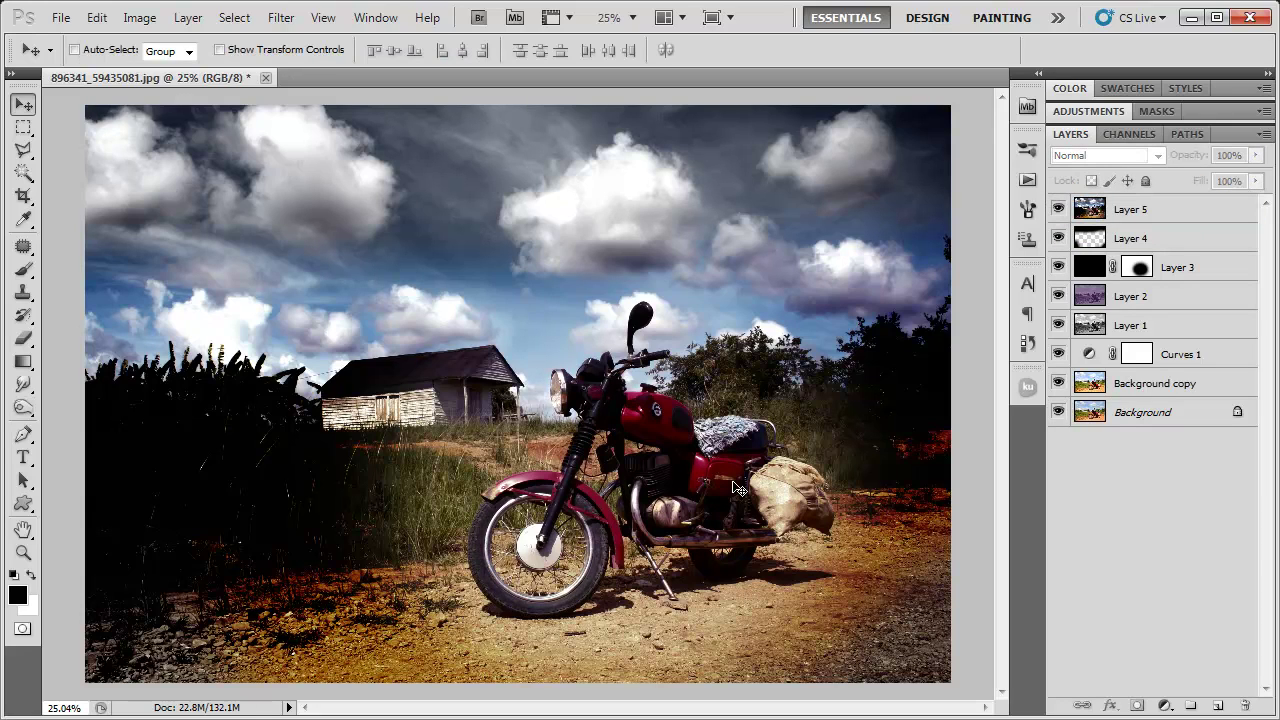